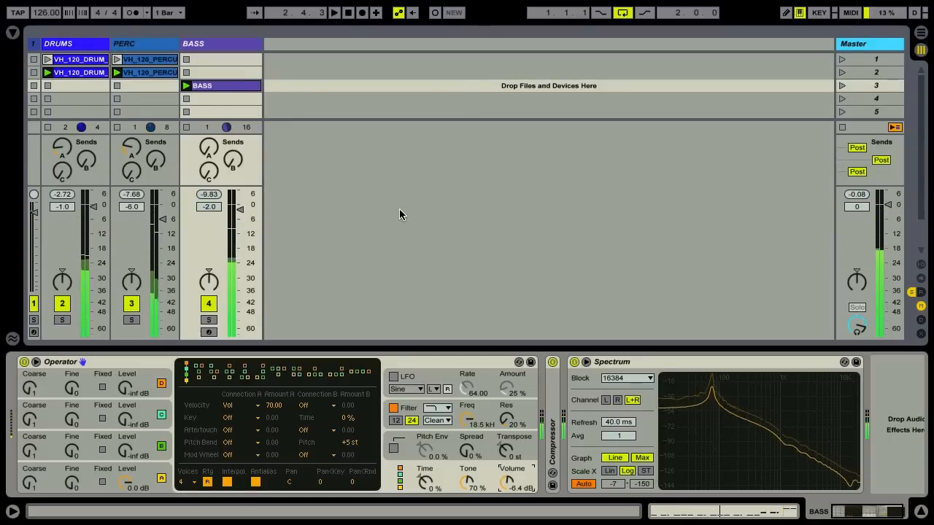
- Set the waveform of Operator's oscillator A to Saw 4 and play the loop to audition it
key(space)
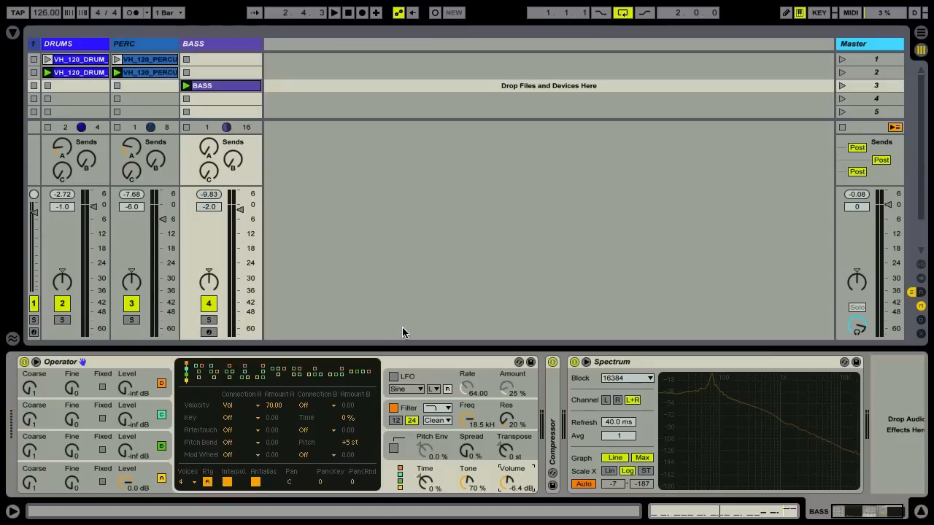
click(87, 467)
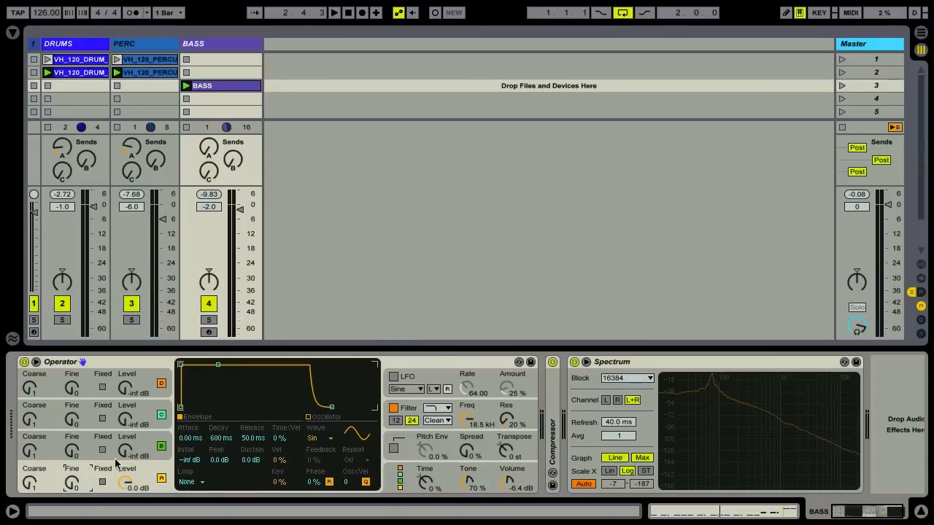
click(321, 440)
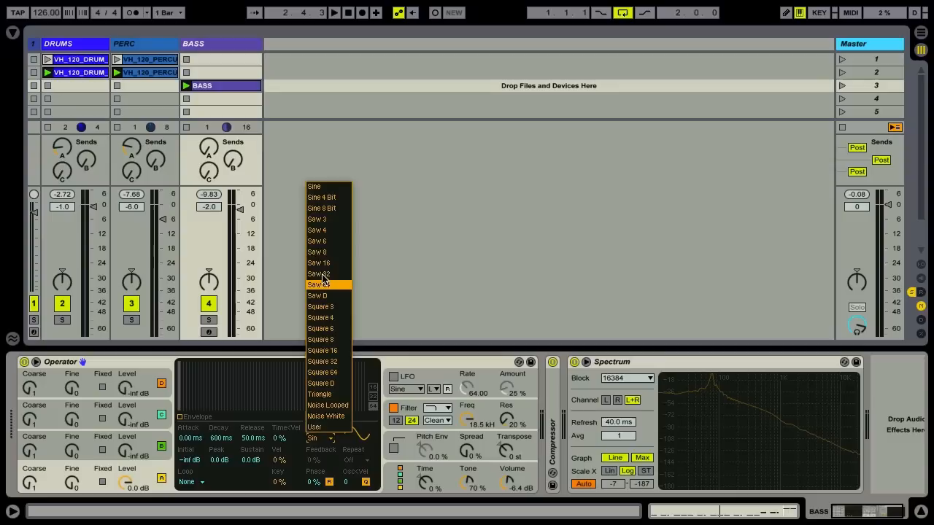
click(323, 232)
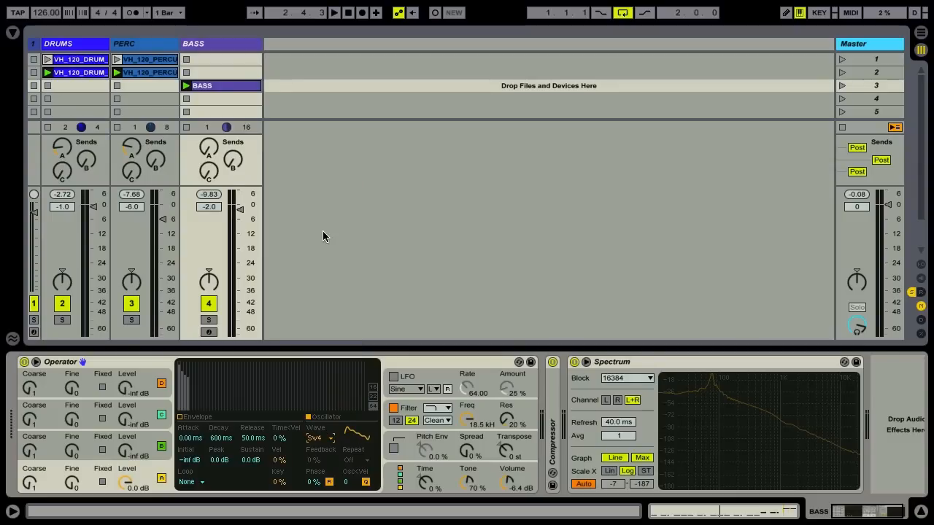
key(space)
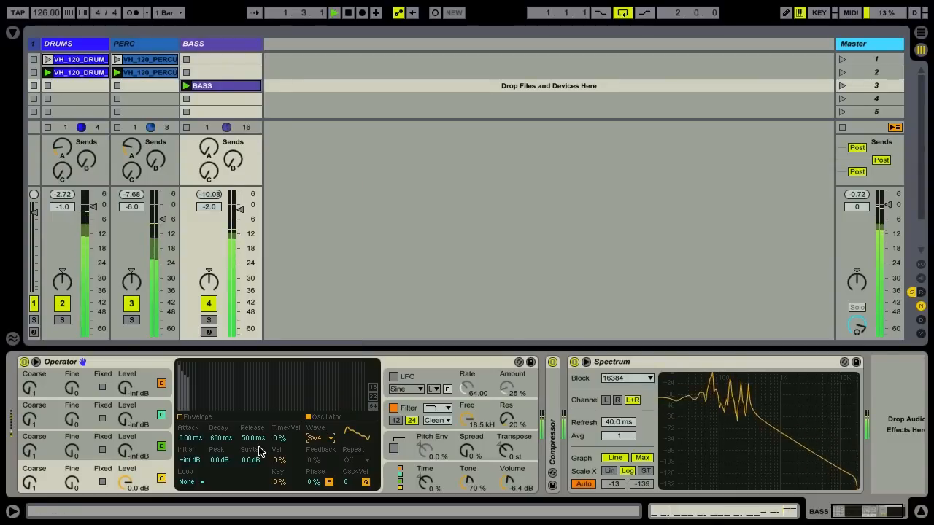
key(space)
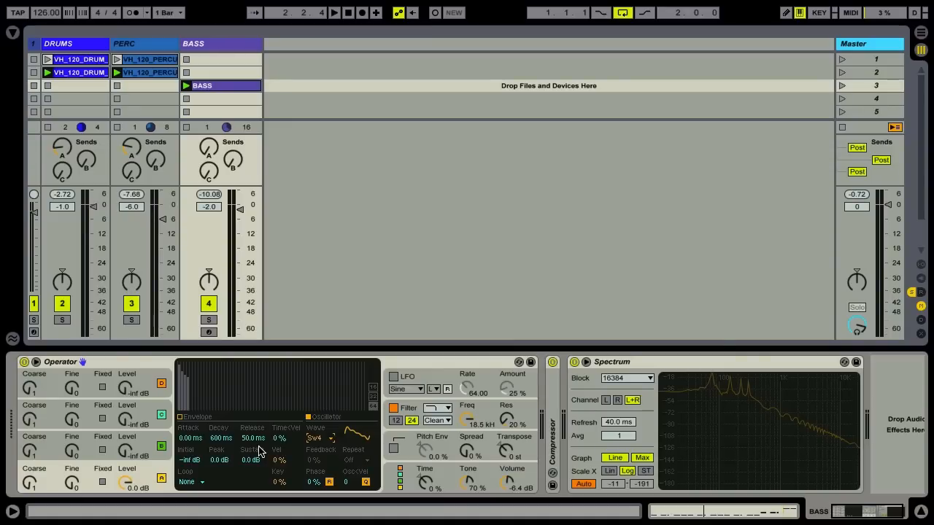
- Set oscillator A's coarse tuning to 0.5 and solo the BASS track while auditioning the loop
mouse_move(709, 428)
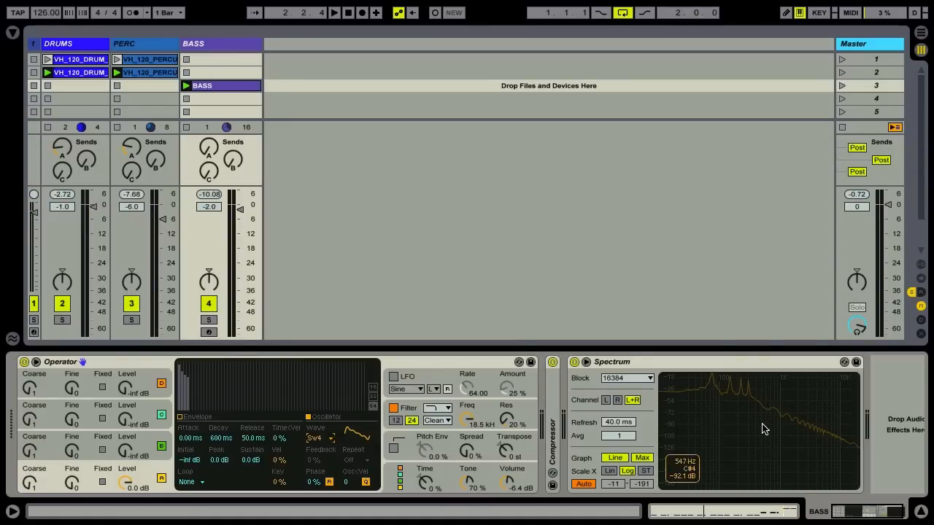
key(space)
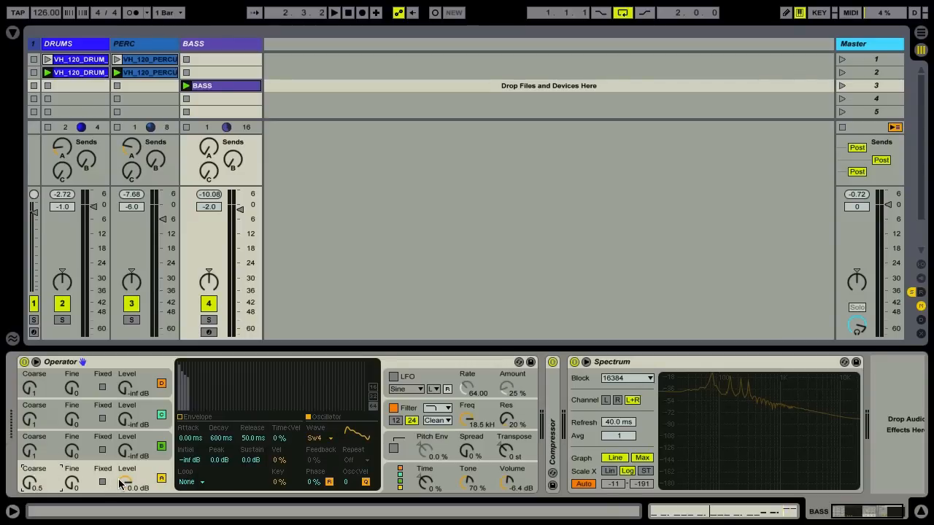
key(space)
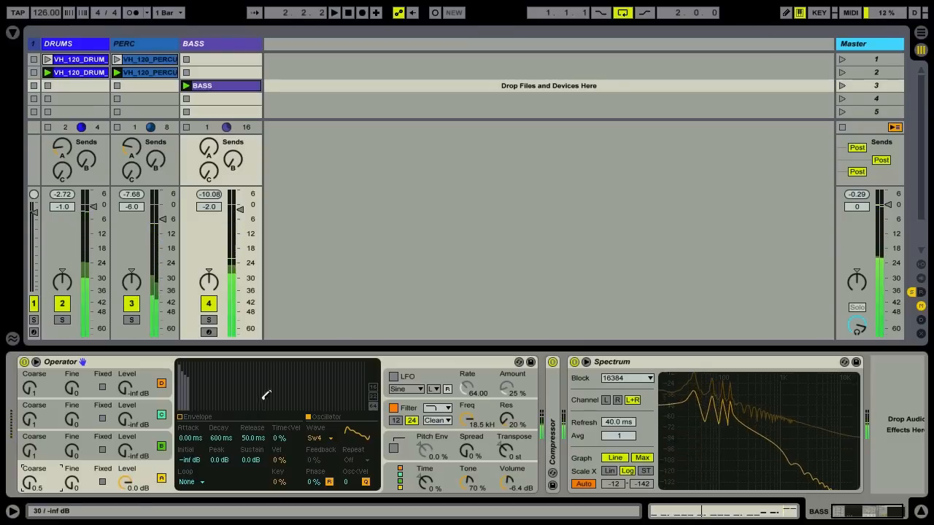
click(208, 320)
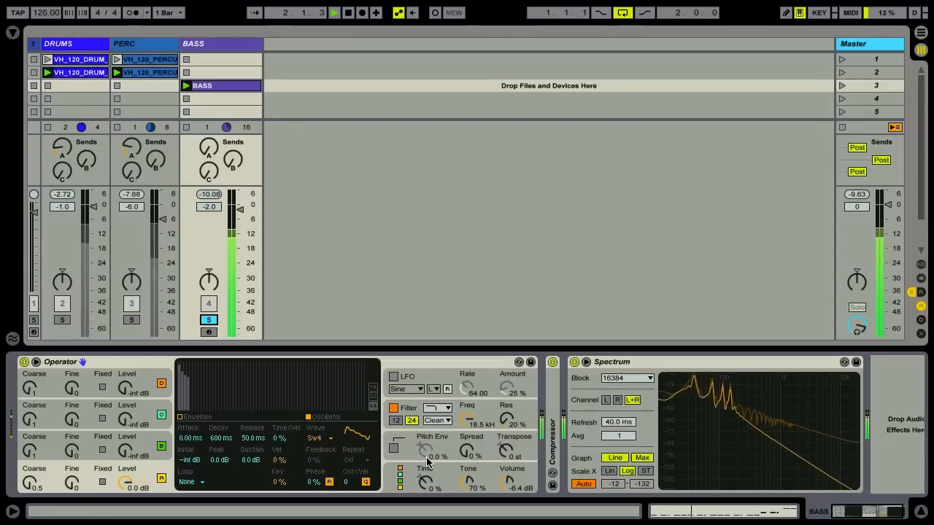
key(space)
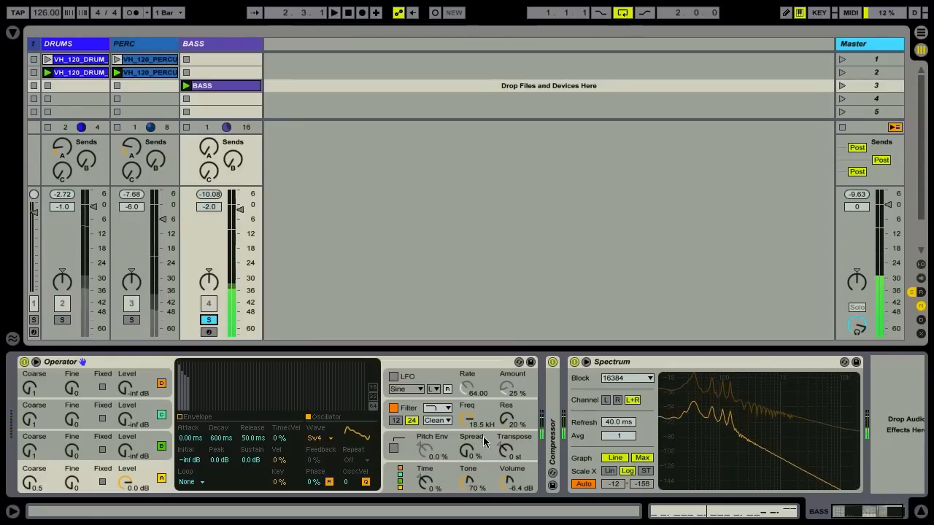
- Unfold the Compressor on the BASS track to check its settings and fold it back
click(554, 440)
double_click(554, 440)
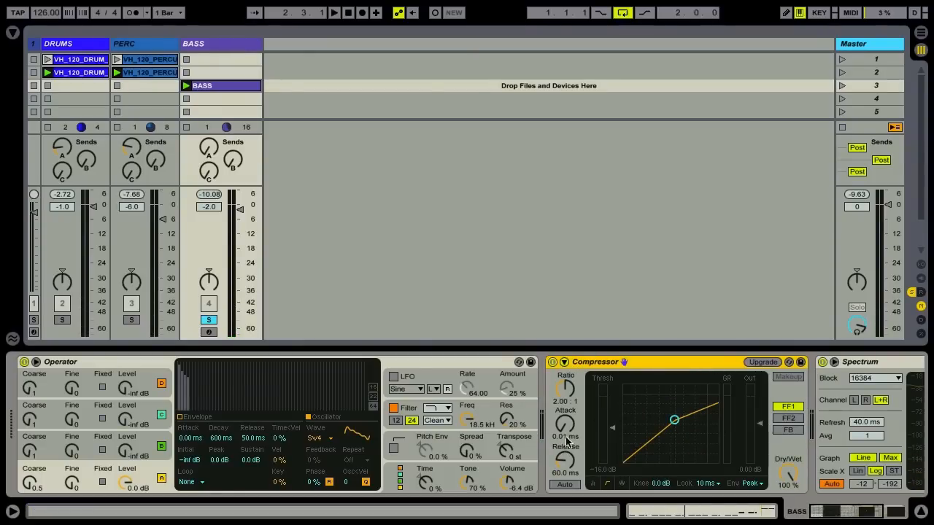
double_click(664, 365)
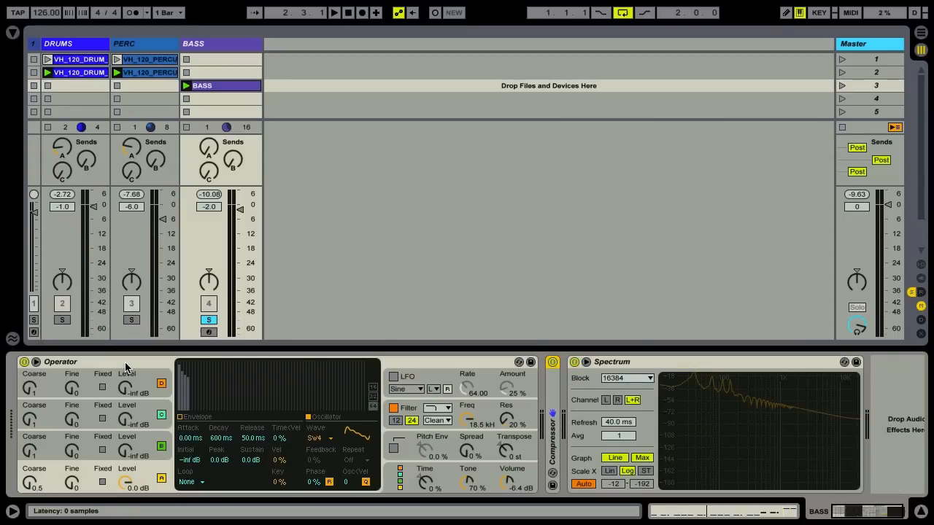
- Audition the soloed bass and limit Operator to 1 voice in its global settings
key(space)
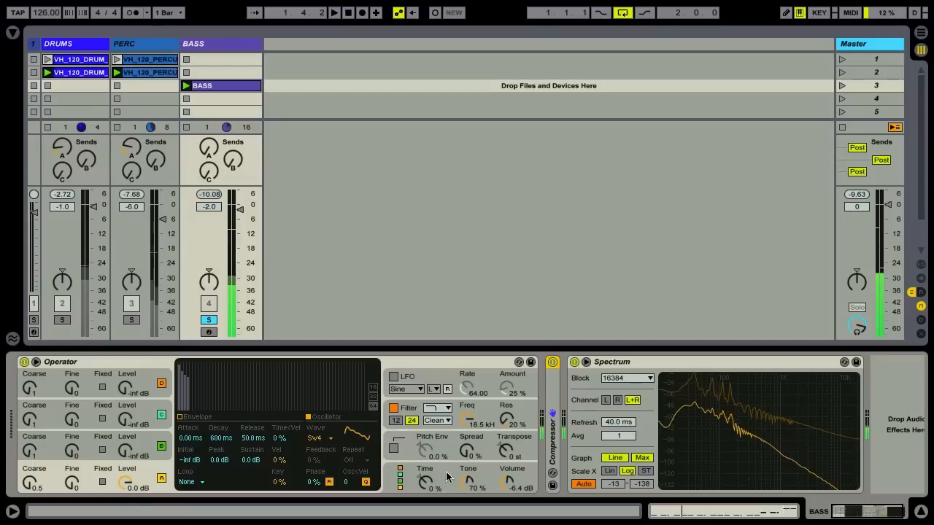
click(408, 478)
click(194, 482)
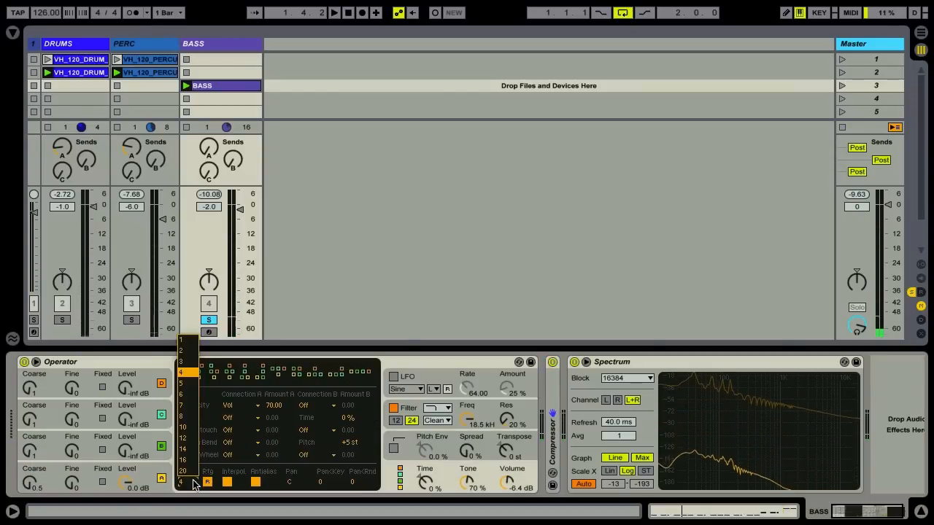
click(193, 340)
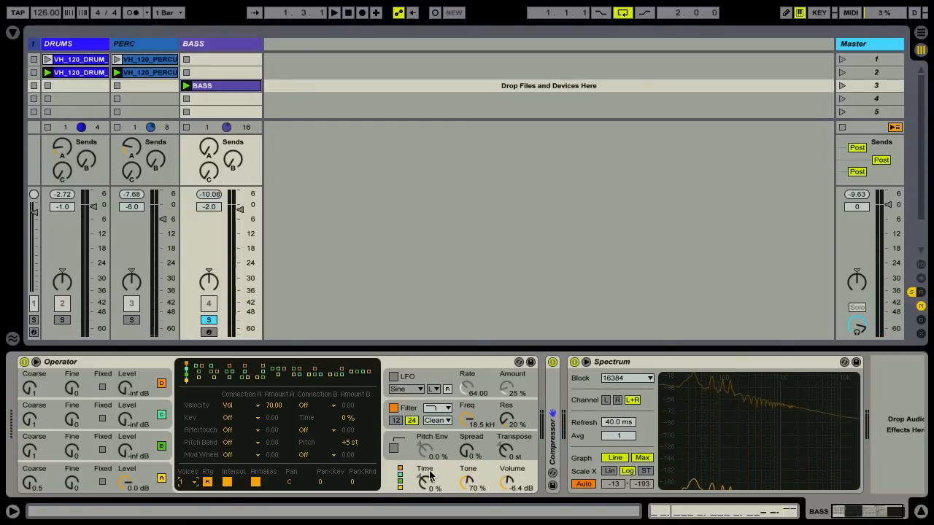
click(146, 479)
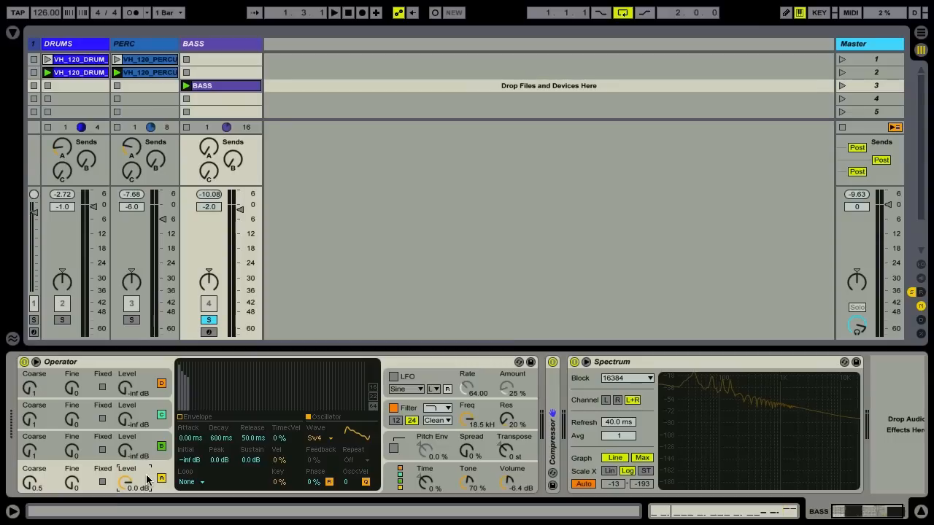
click(443, 475)
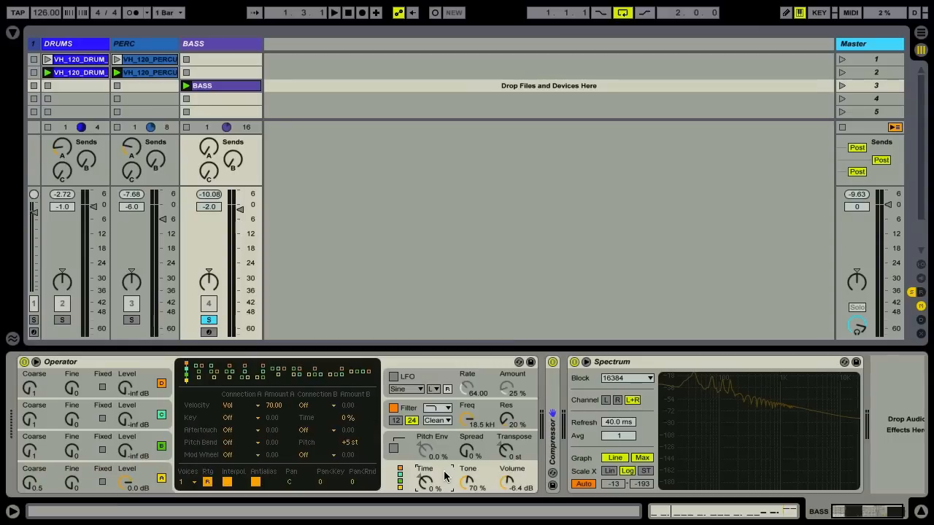
click(90, 475)
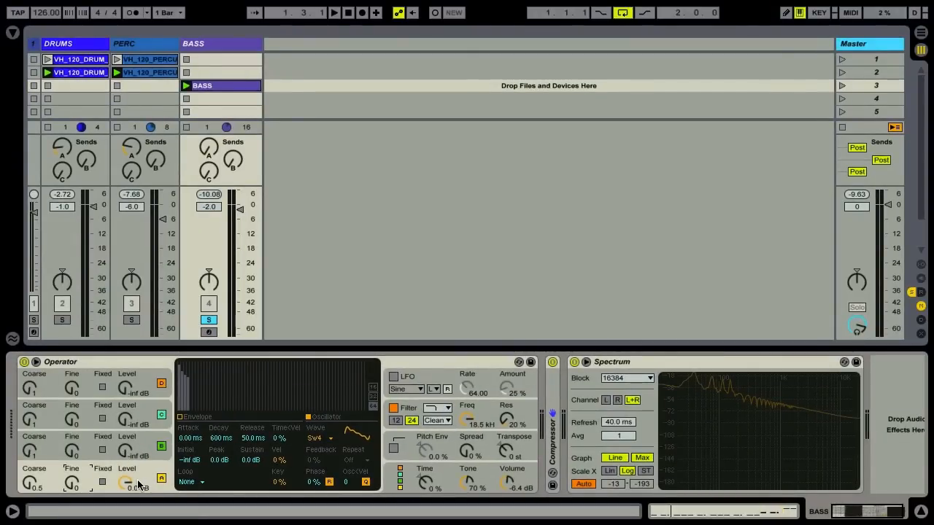
- Raise the level of Operator's oscillator B to -6.3 dB while listening to the soloed bass
click(126, 449)
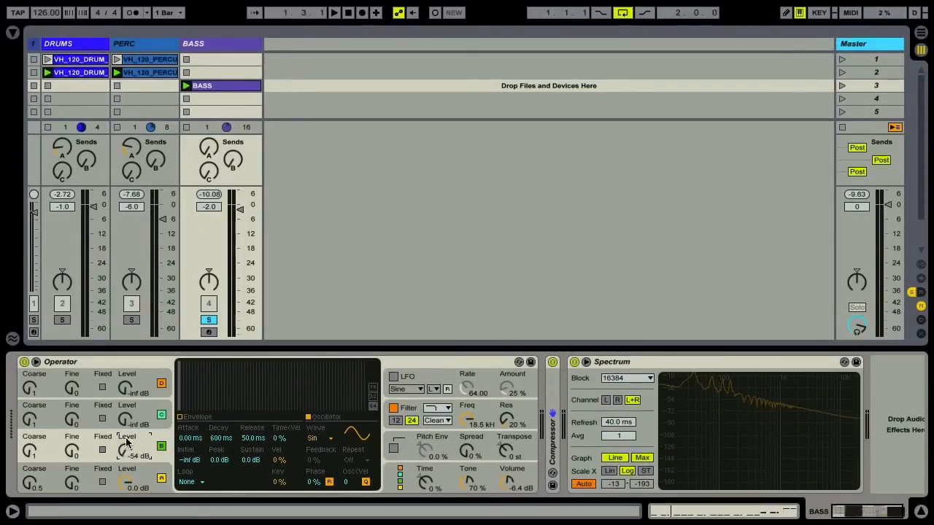
key(space)
drag(124, 423, 125, 384)
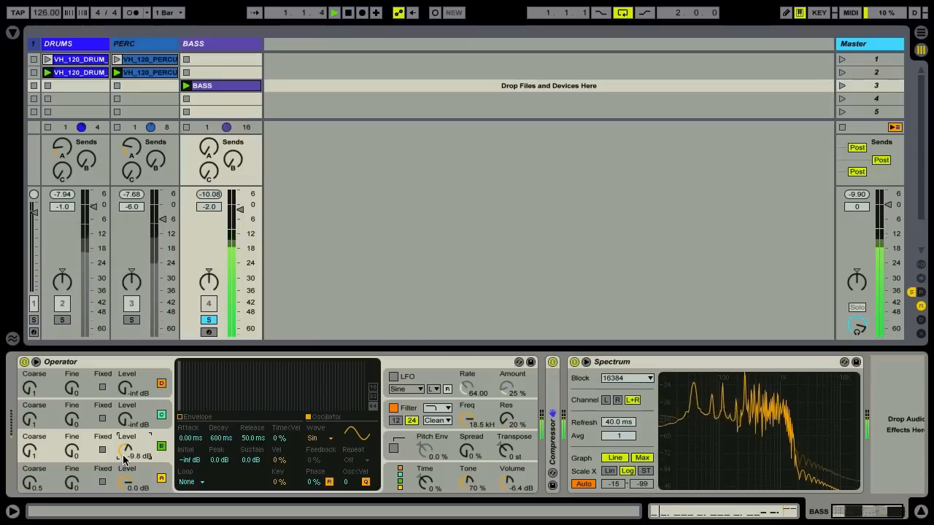
drag(124, 458, 125, 451)
key(space)
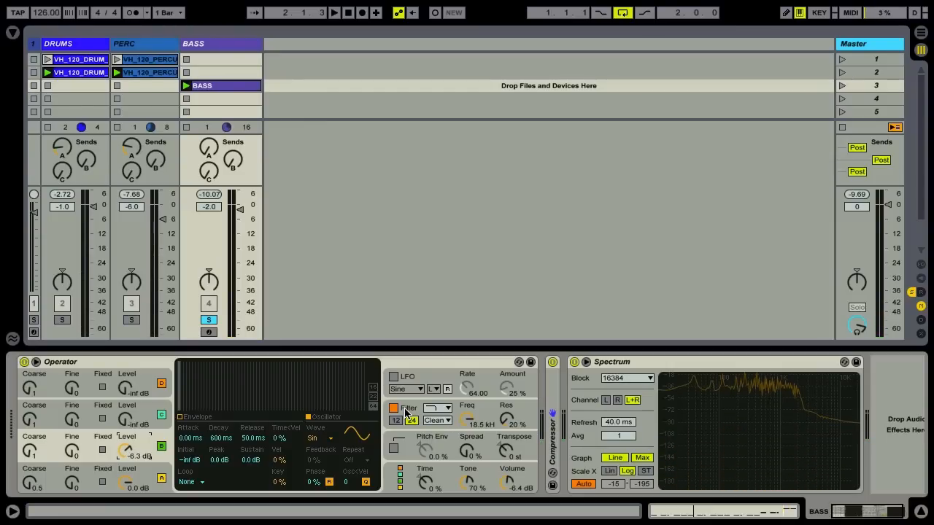
- Switch Operator's filter circuit to OSR and set its cutoff frequency to 188 Hz and resonance to 9.9 %
click(476, 414)
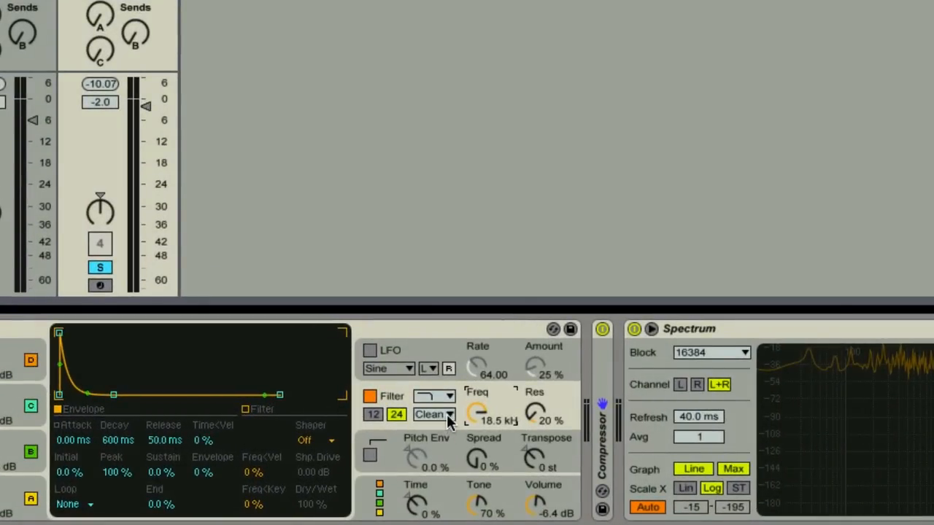
click(449, 416)
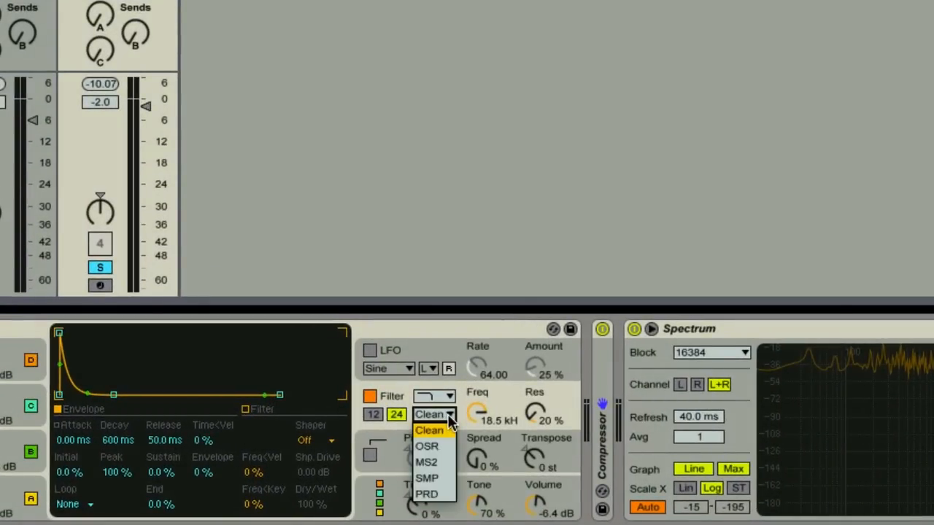
click(429, 447)
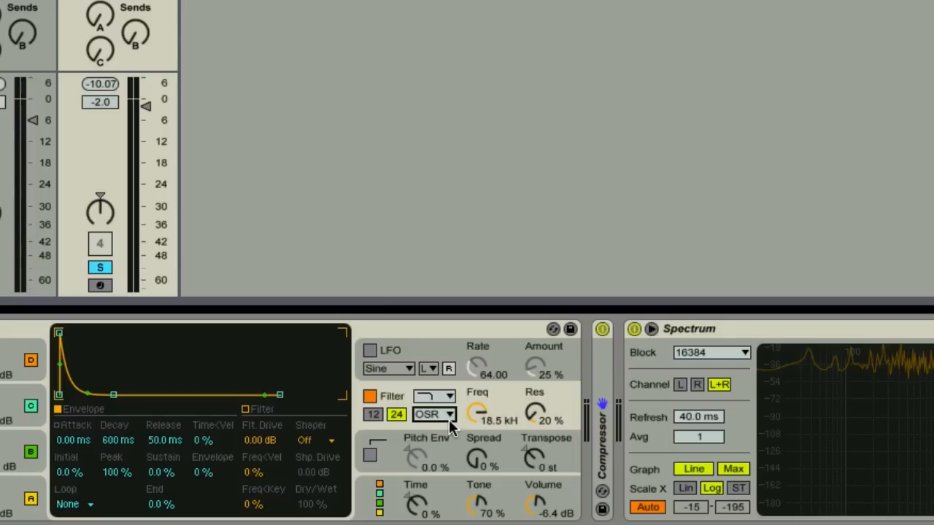
drag(479, 411, 493, 513)
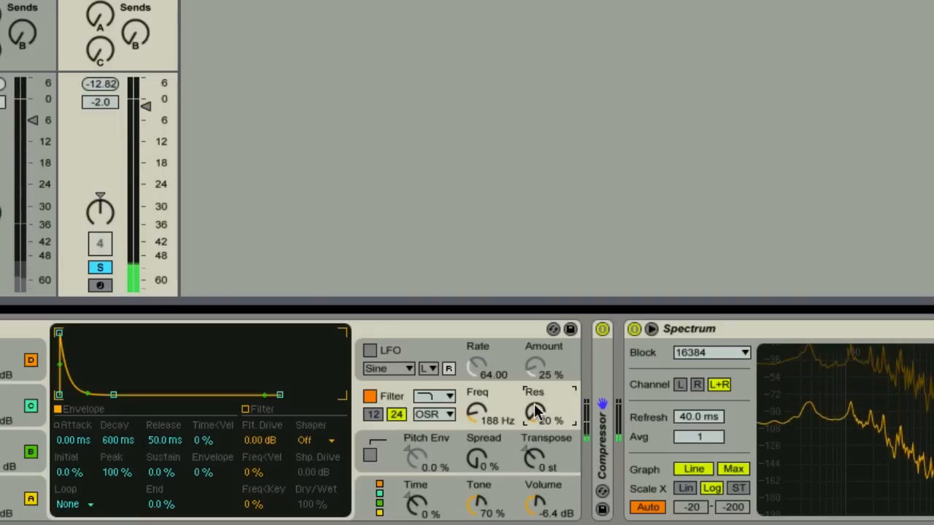
drag(535, 413, 499, 457)
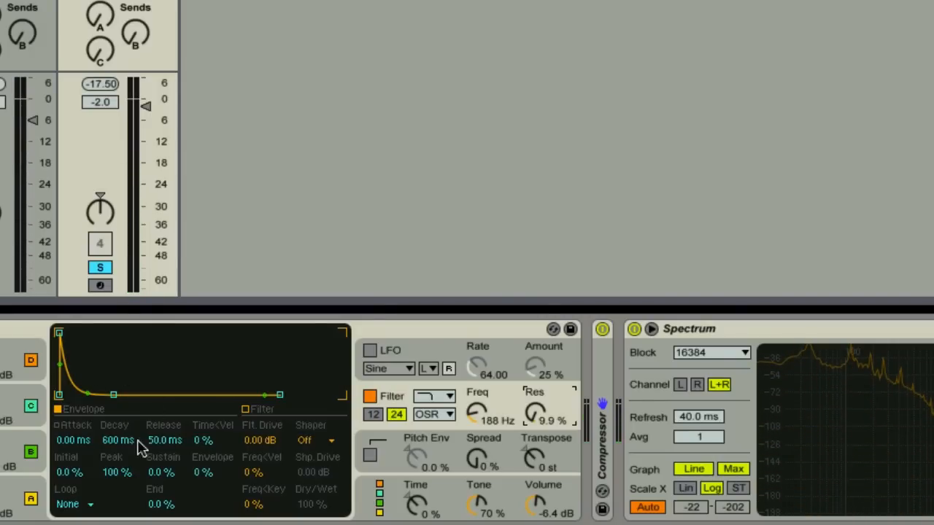
- Set the filter envelope amount to 51 % and its decay time to 687 ms during playback
drag(202, 471, 198, 252)
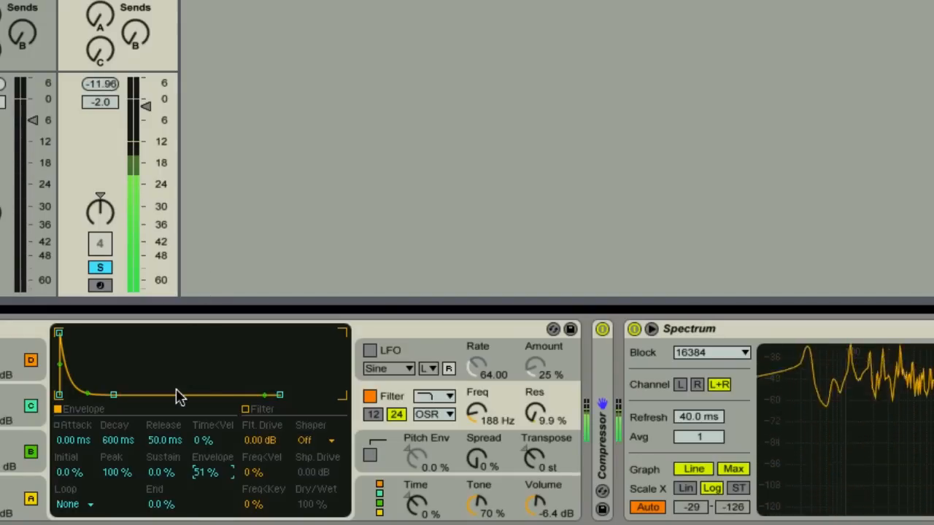
drag(117, 440, 109, 441)
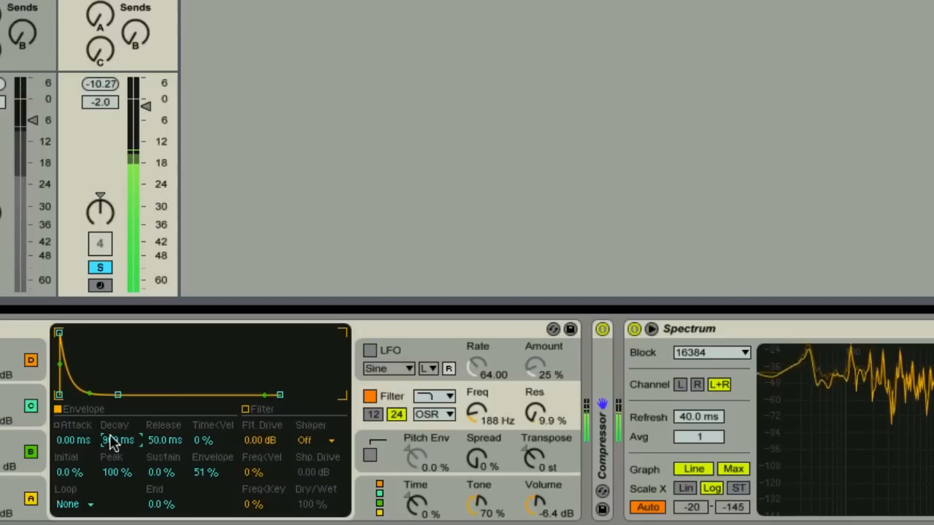
key(Down)
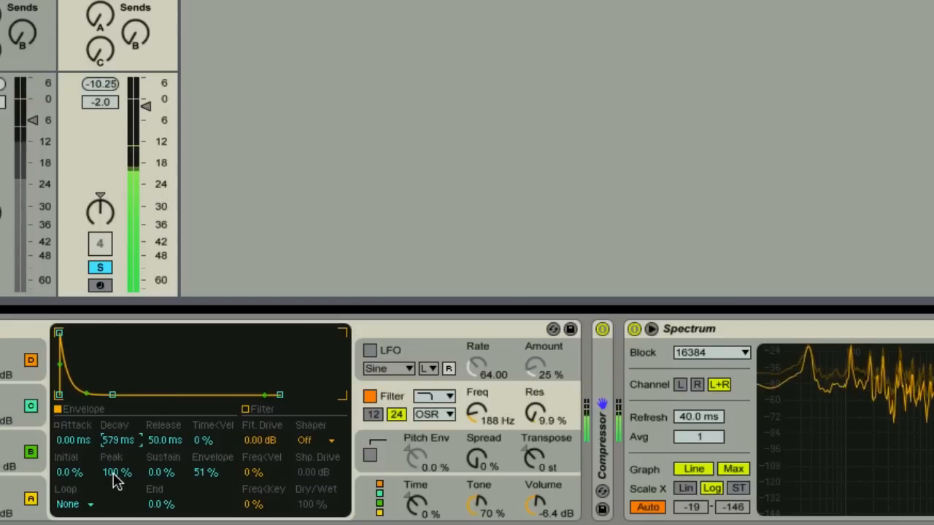
key(Up)
key(Up)
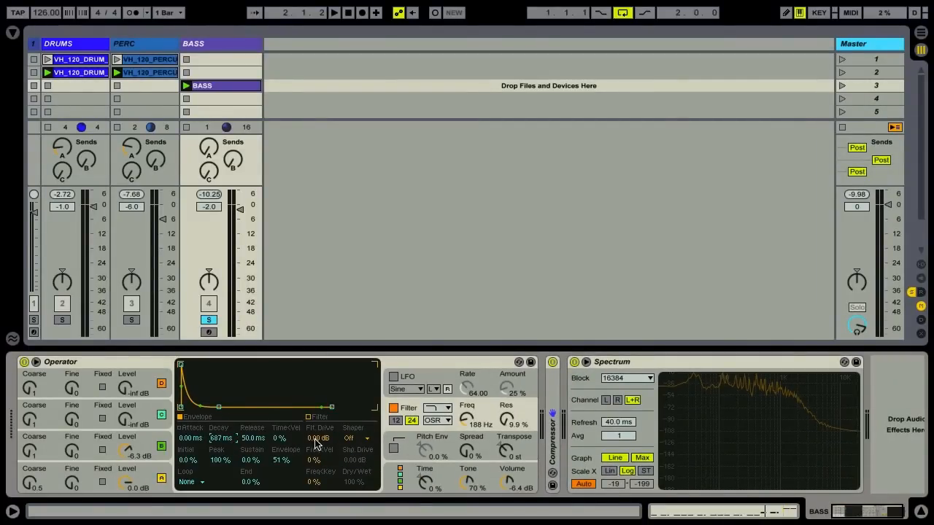
- Lower Operator's output volume to -12 dB and raise the filter drive to 7.12 dB during playback
click(505, 485)
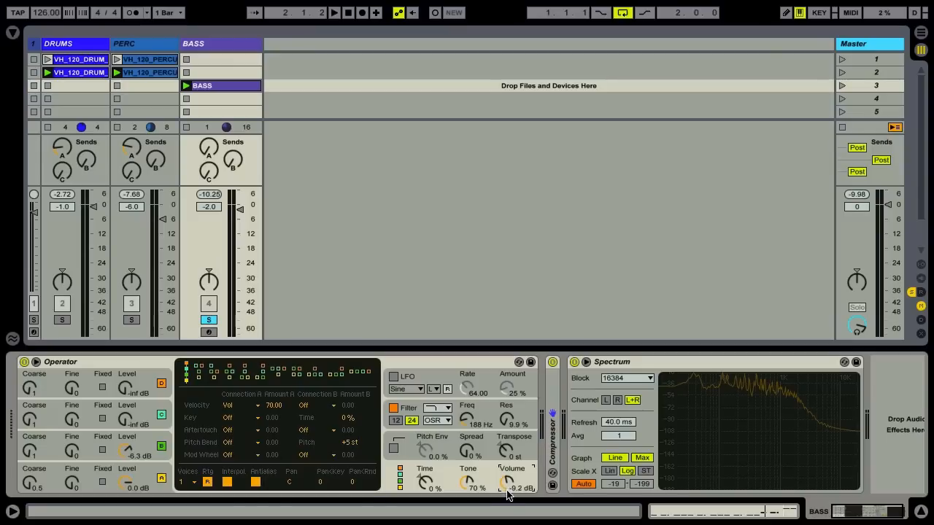
drag(508, 495, 510, 499)
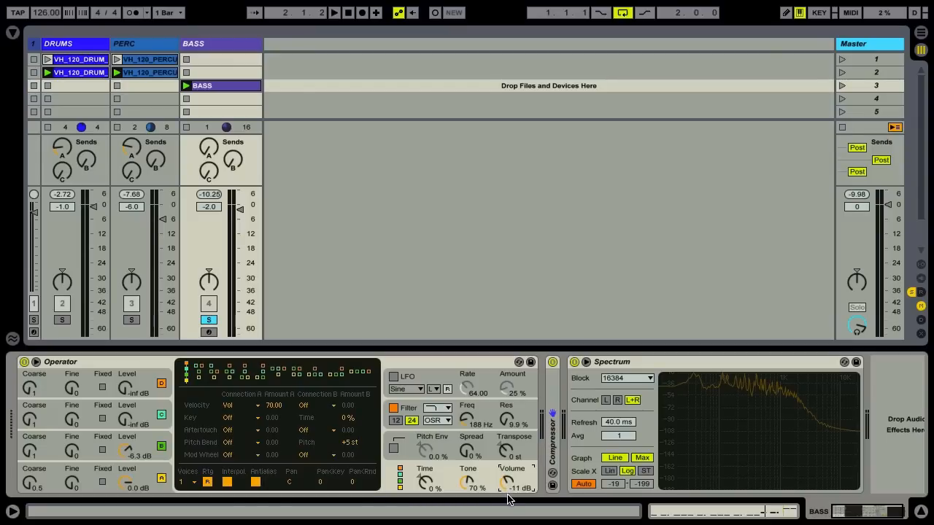
click(478, 410)
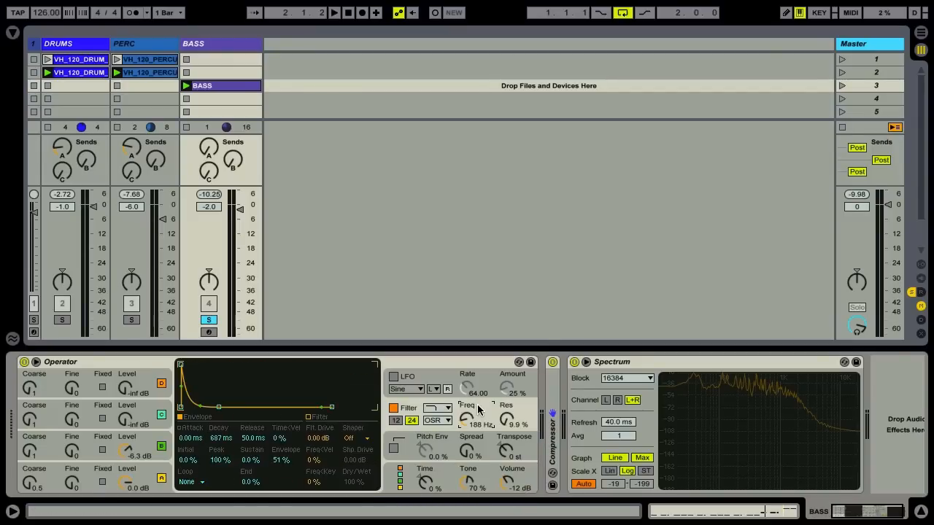
key(space)
click(314, 439)
drag(314, 431, 315, 416)
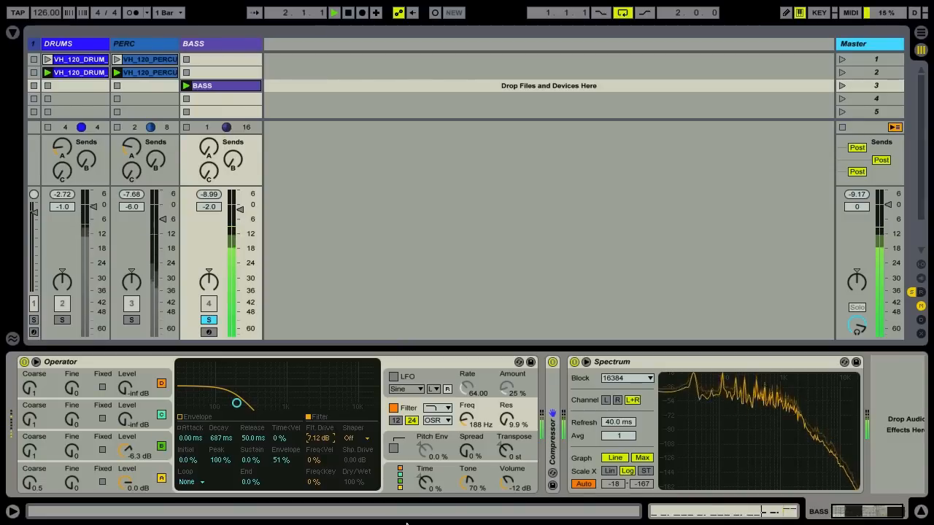
- Raise Operator's output volume to -11 dB and play the bass unsoloed with the drums and percussion
drag(504, 483, 504, 481)
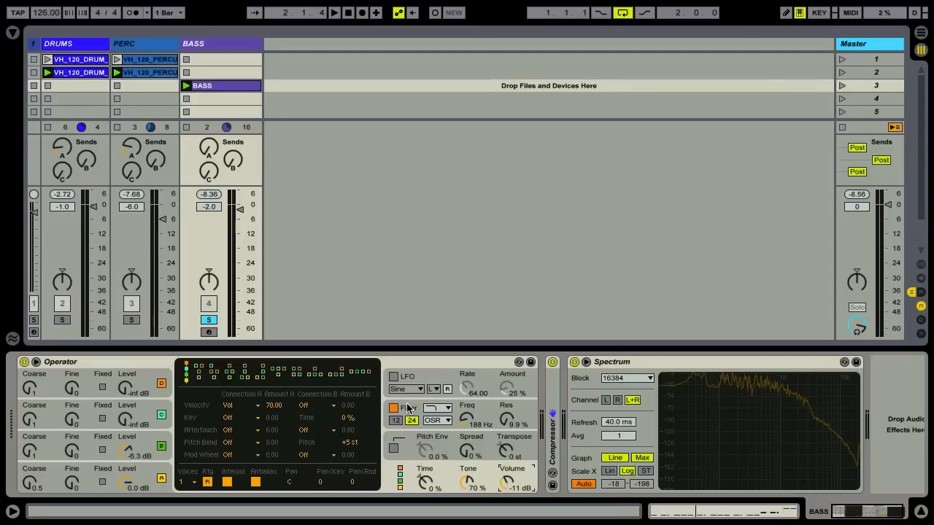
click(208, 320)
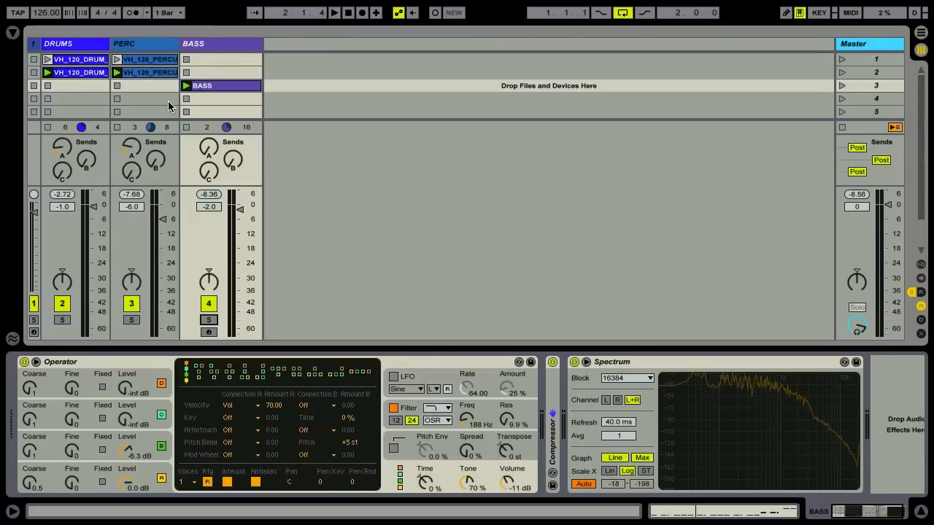
key(space)
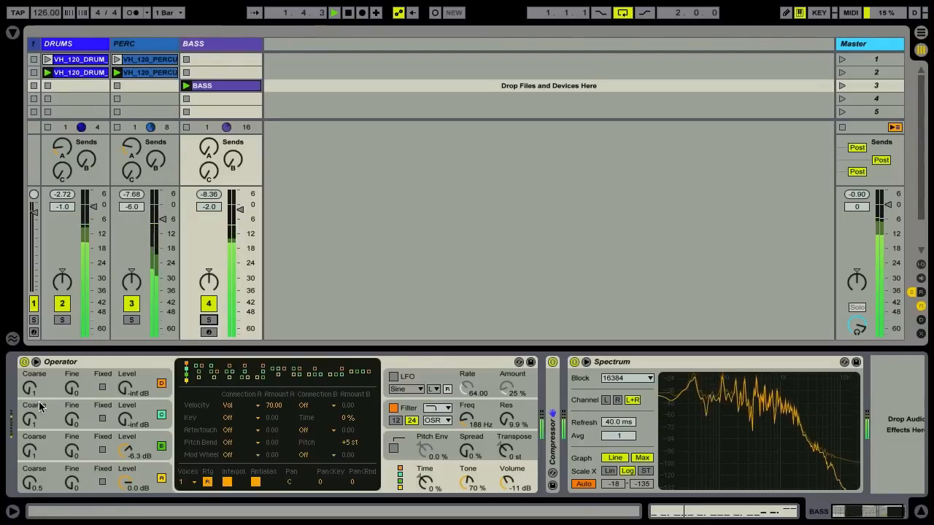
- Set oscillator B's coarse tuning to 1, its waveform to Square 3 and its level to -6.7 dB during playback
click(36, 442)
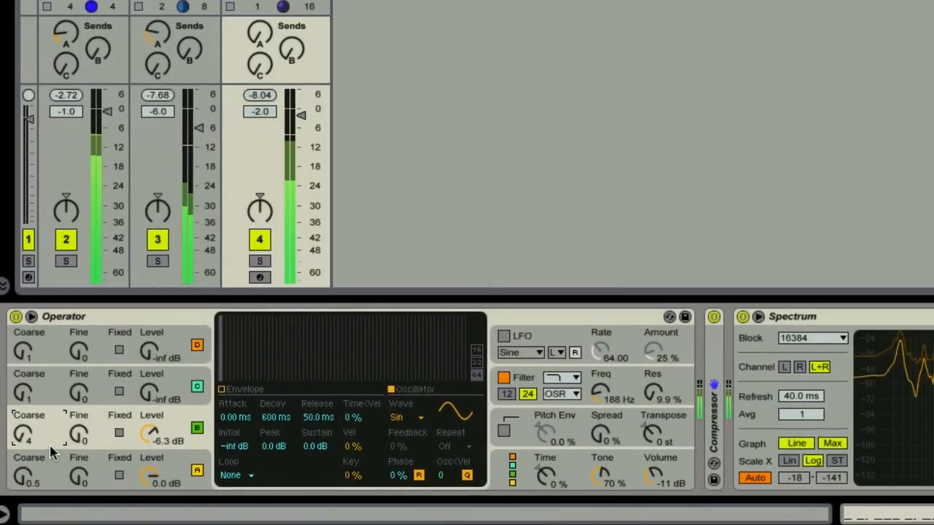
drag(48, 444, 47, 467)
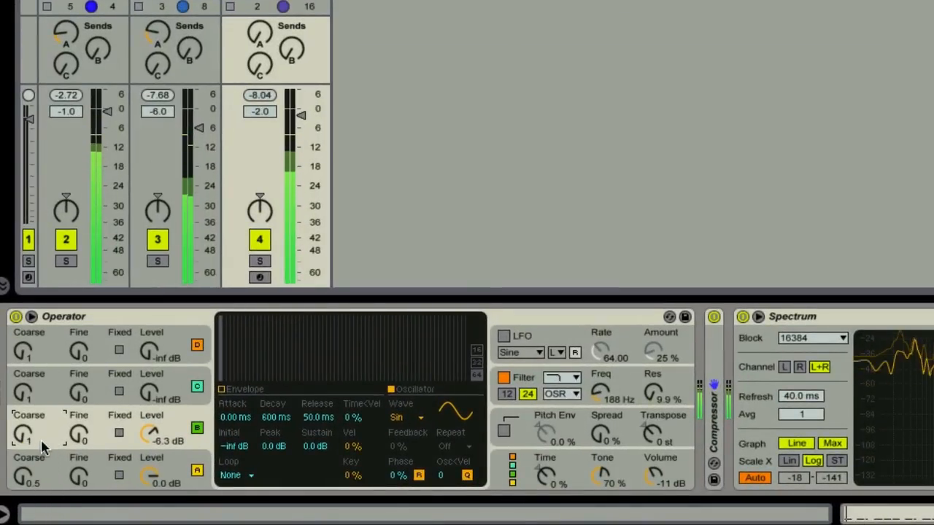
drag(151, 435, 155, 446)
click(405, 417)
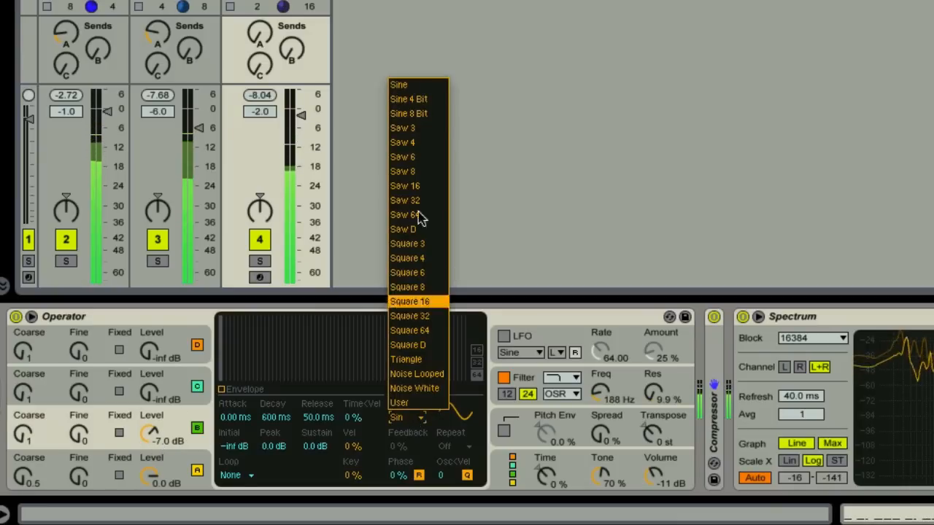
click(416, 244)
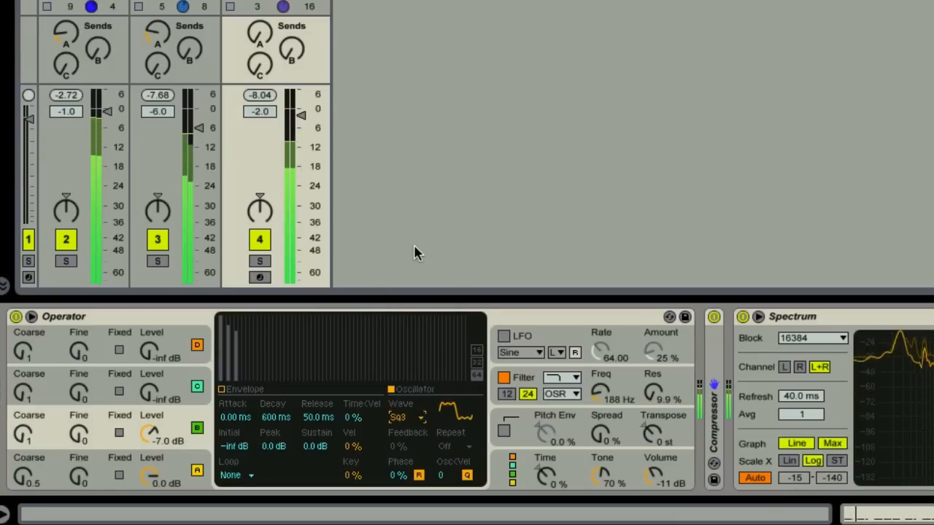
drag(151, 439, 151, 437)
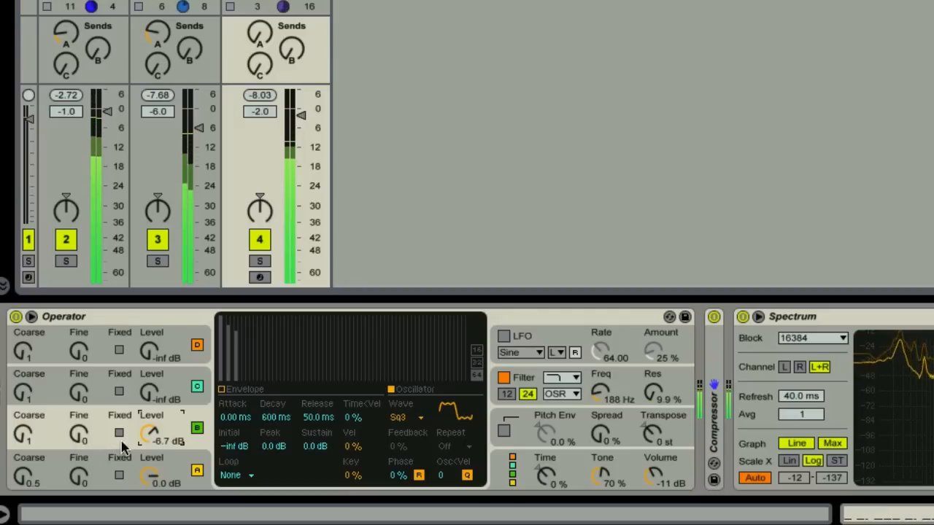
- Increase the filter envelope amount to 60 % and the filter cutoff frequency to 198 Hz
click(527, 384)
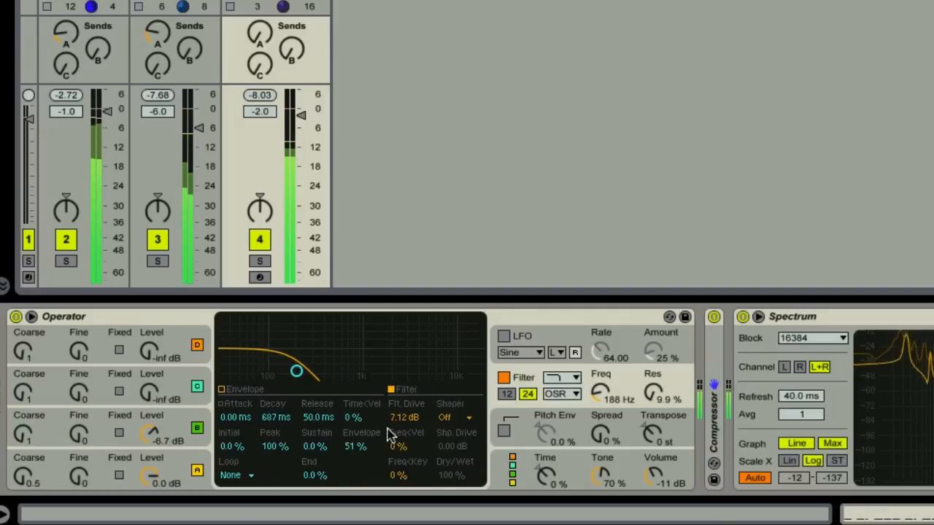
drag(358, 445, 360, 443)
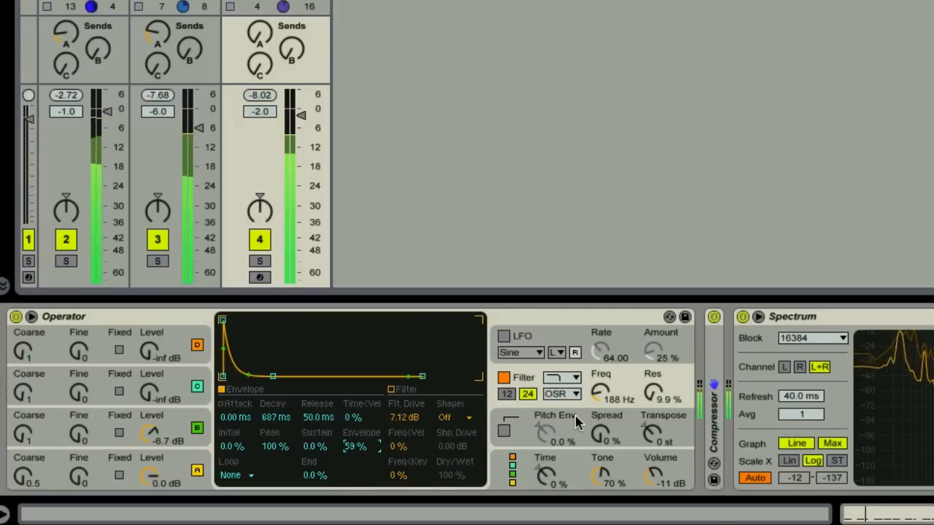
drag(604, 392, 604, 390)
key(Up)
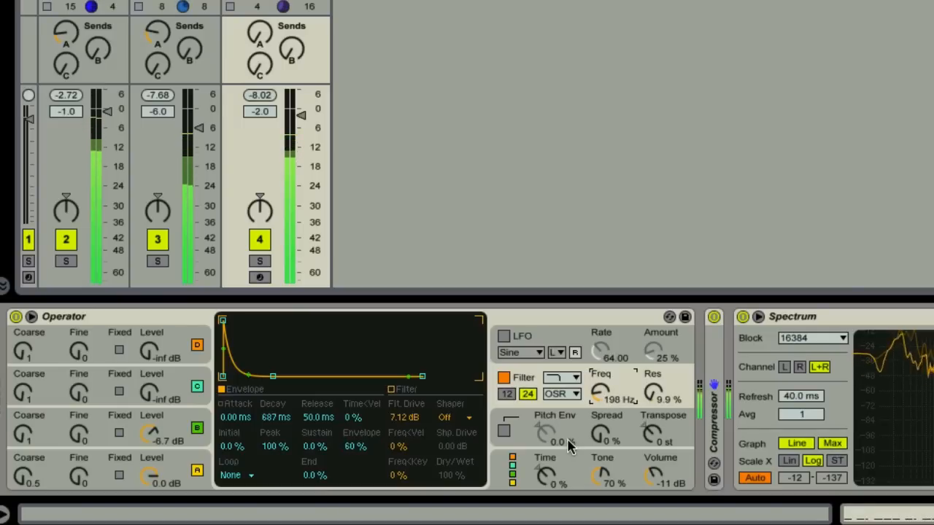
- Try the Sine waveform on oscillator B for comparison and restore Square 3
click(162, 427)
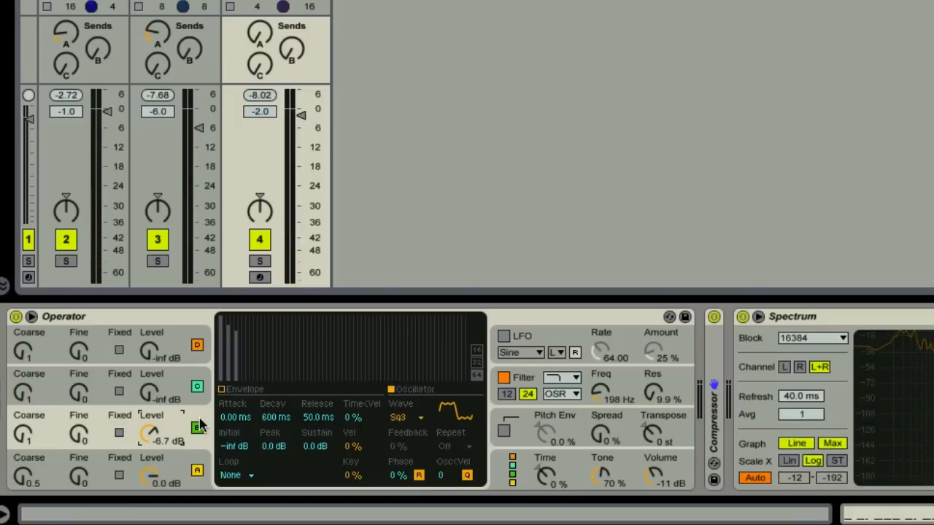
click(399, 417)
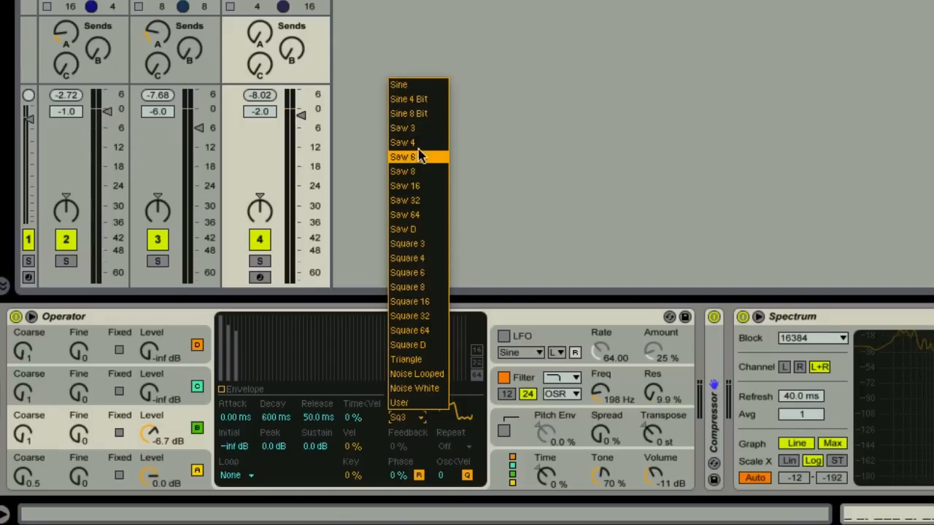
click(418, 86)
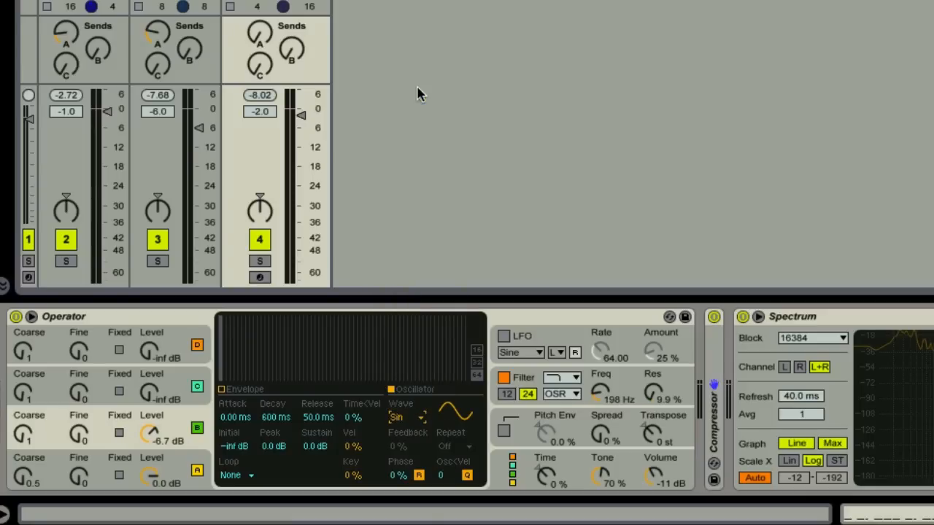
click(421, 422)
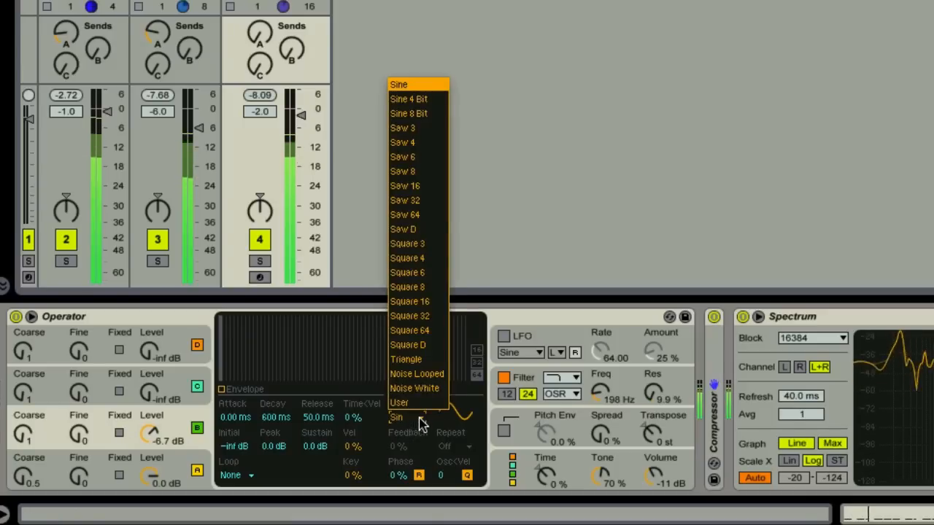
click(428, 245)
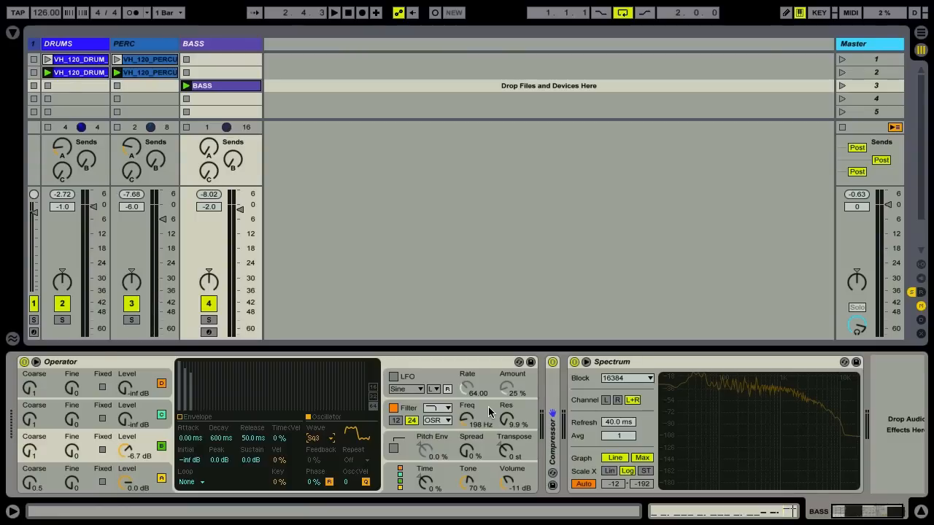
- Search the browser for "ping", add Ping Pong Delay to the end of the BASS device chain and hide the browser
key(ctrl+f)
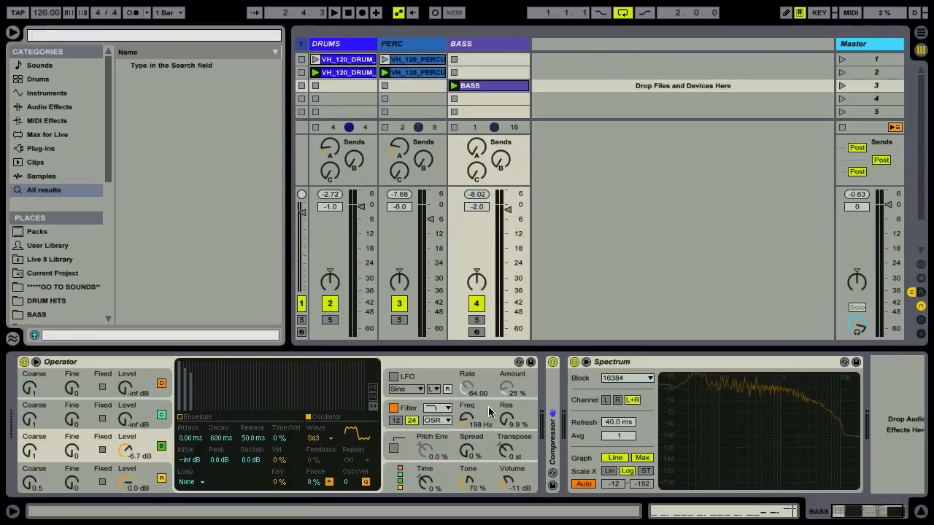
text(ping)
key(Down)
key(Return)
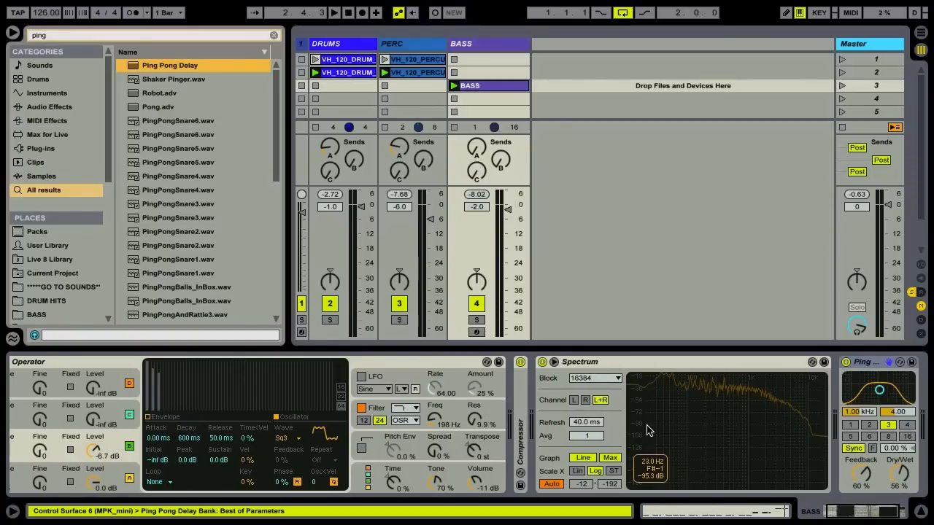
key(ctrl+alt+b)
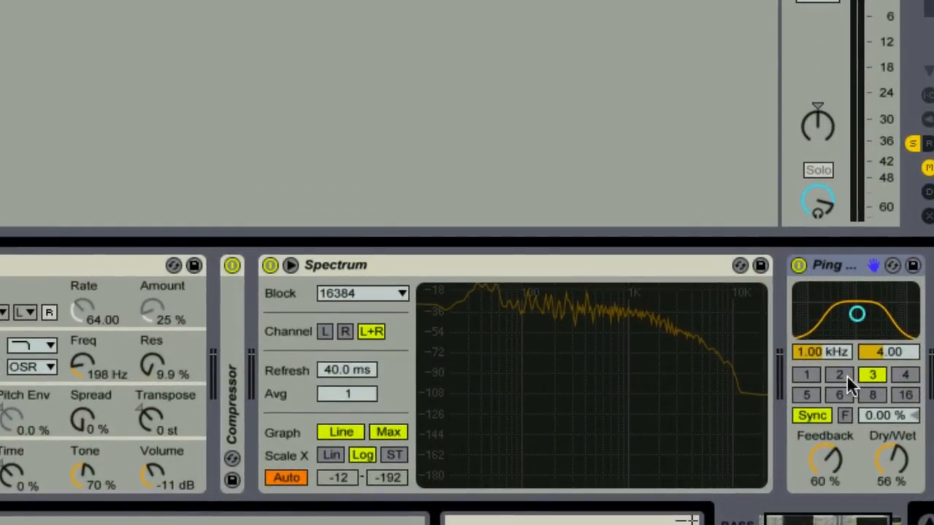
- Set the Ping Pong Delay's beat division to 2 and its feedback to 7.5 %, with the BASS track soloed
click(841, 375)
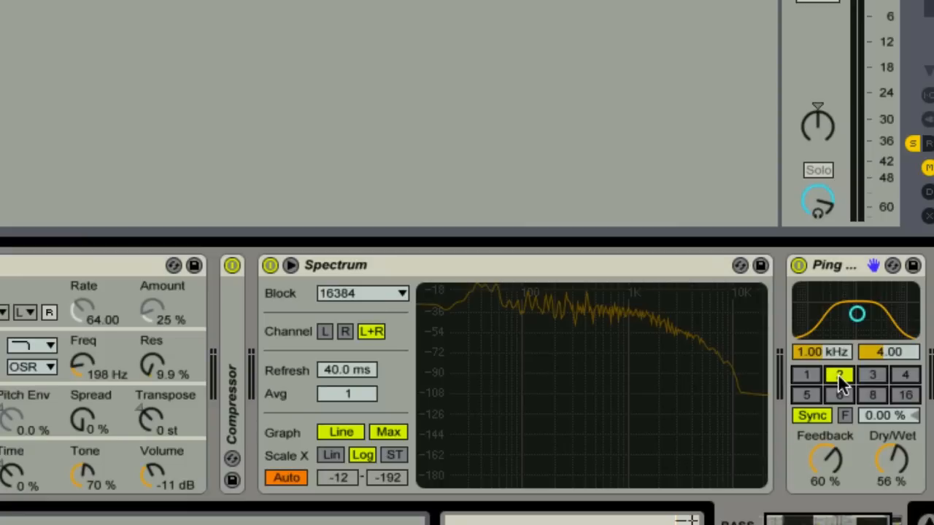
drag(829, 459, 831, 514)
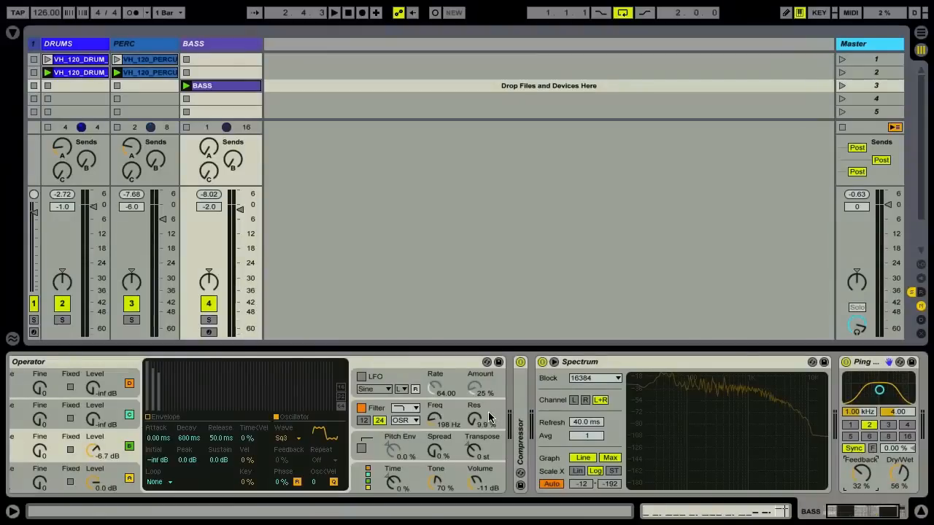
click(208, 319)
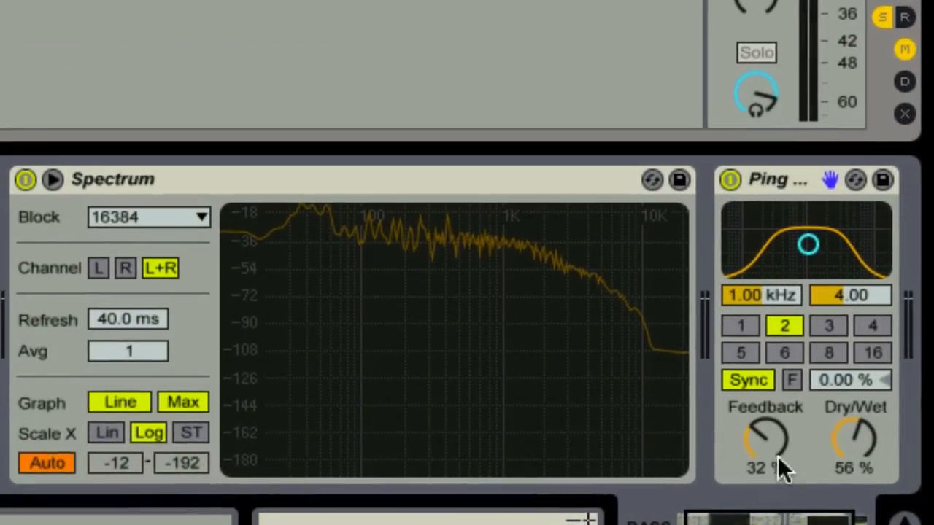
drag(786, 436, 779, 482)
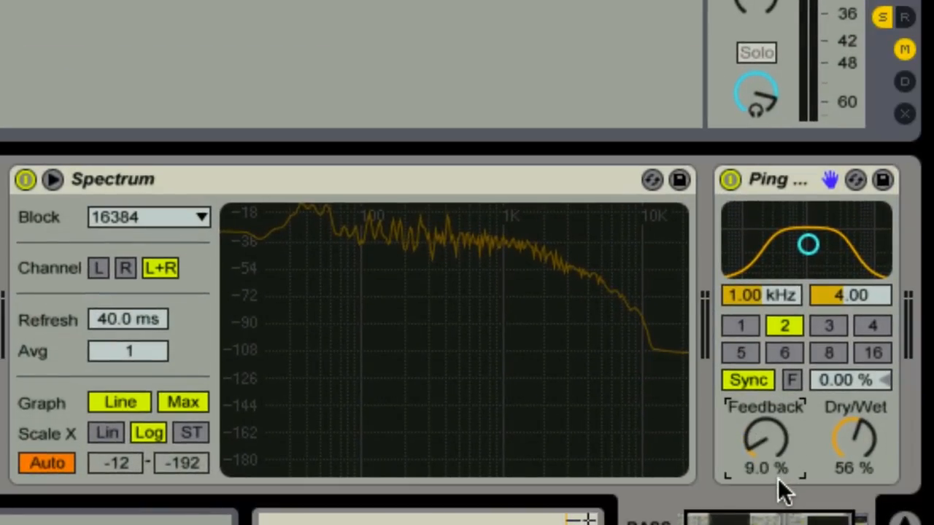
drag(770, 438, 769, 441)
- Reduce the Ping Pong Delay's dry/wet to 34 % and play the soloed bass
drag(857, 437, 851, 506)
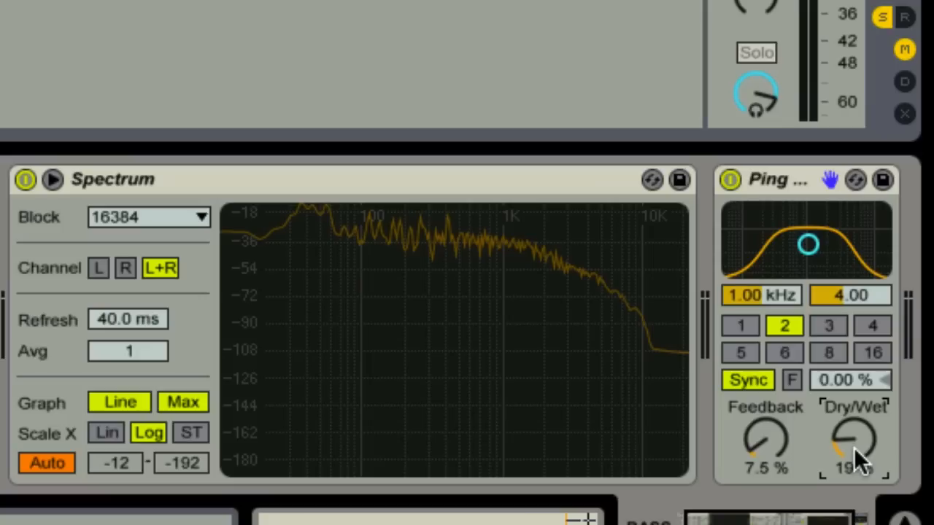
drag(853, 455, 861, 423)
key(space)
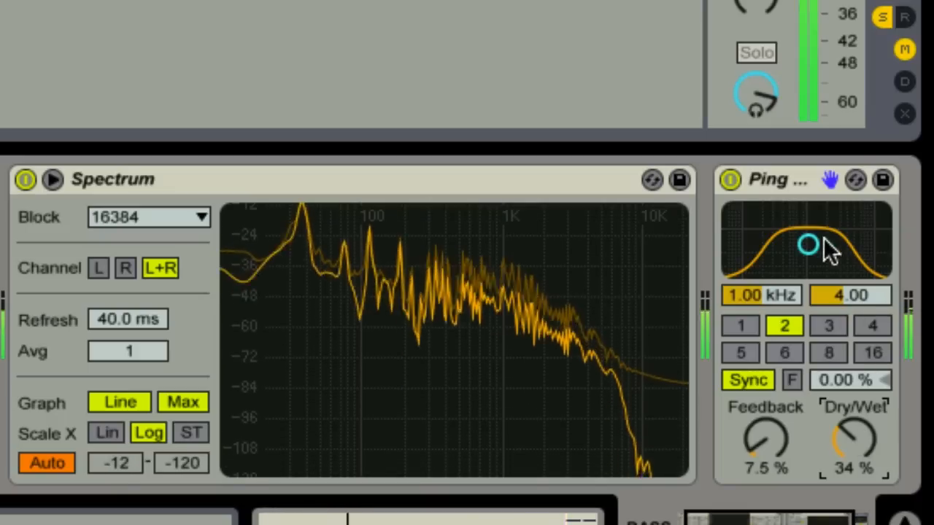
- Tune the Ping Pong Delay's band-pass filter to 1.16 kHz with a width of 3.08 and set dry/wet to 11 %
drag(811, 246, 836, 254)
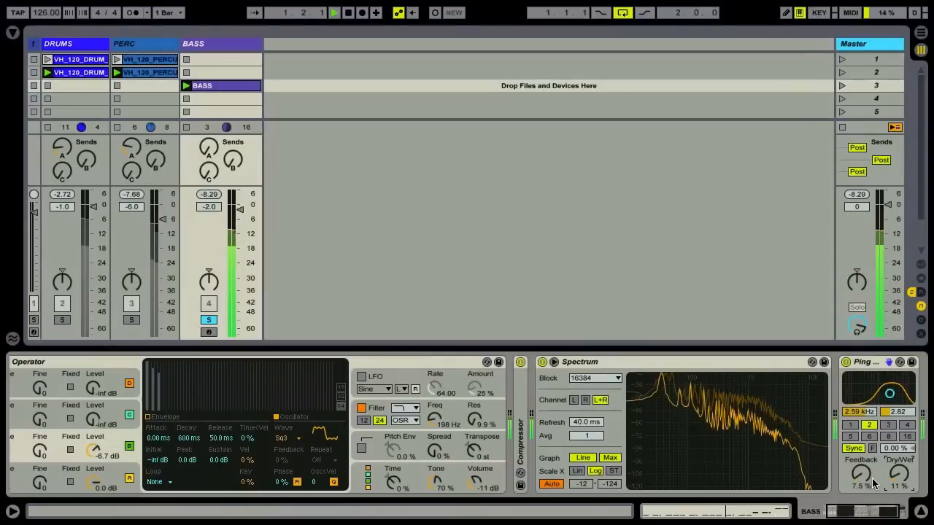
key(space)
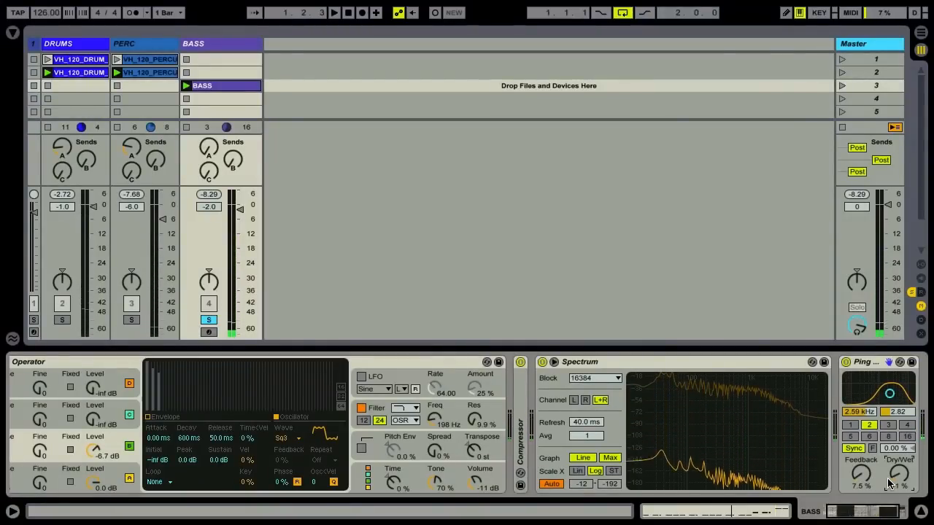
key(space)
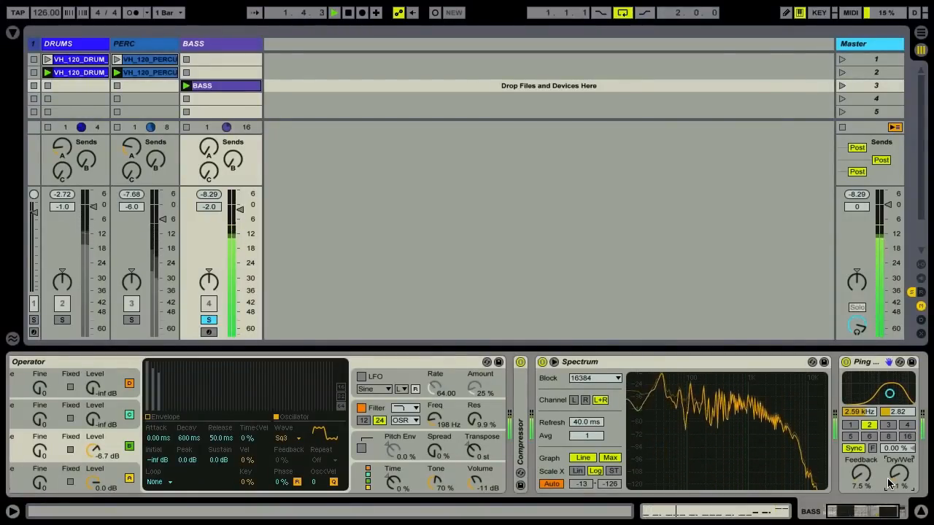
mouse_move(890, 395)
mouse_down()
mouse_move(868, 394)
mouse_move(882, 395)
mouse_up()
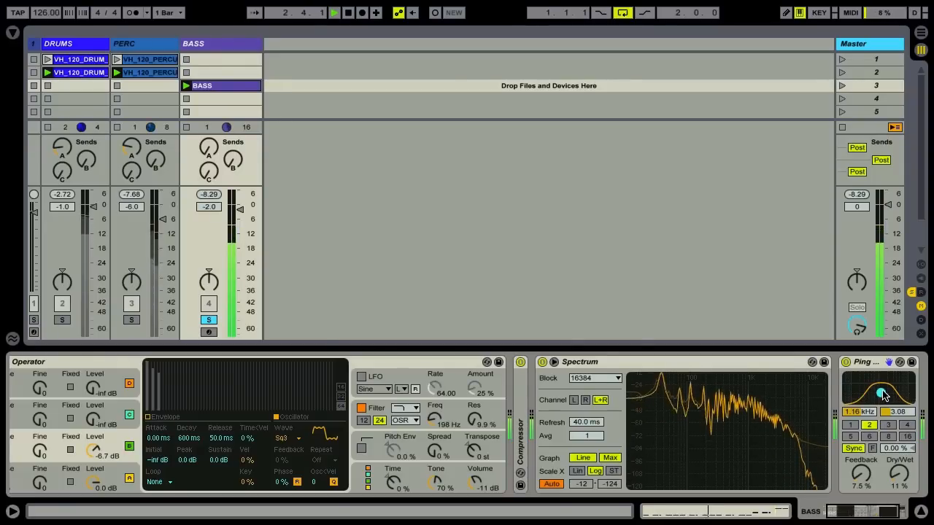
drag(882, 392, 881, 390)
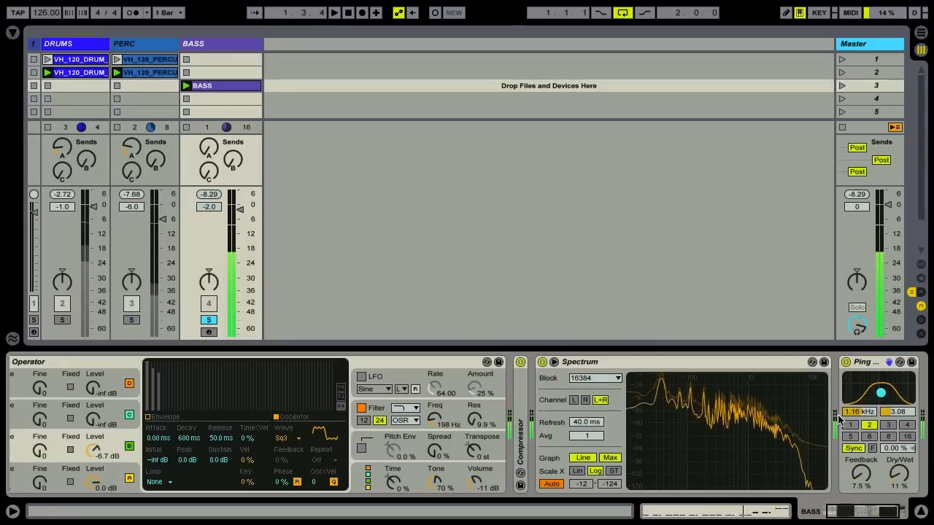
- Search the browser for "chorus", add the Chorus effect after the Ping Pong Delay and hide the browser
scroll(839, 418, right, 4)
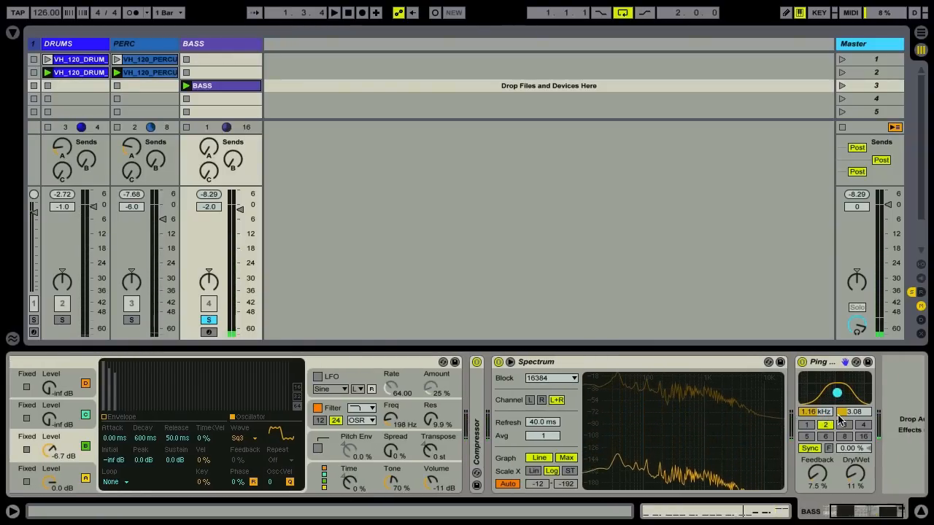
key(ctrl+f)
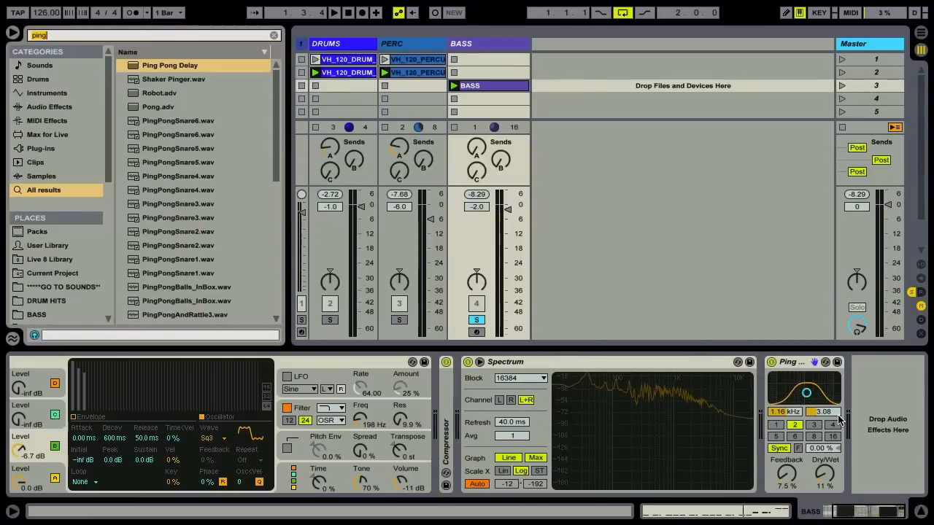
text(chorus)
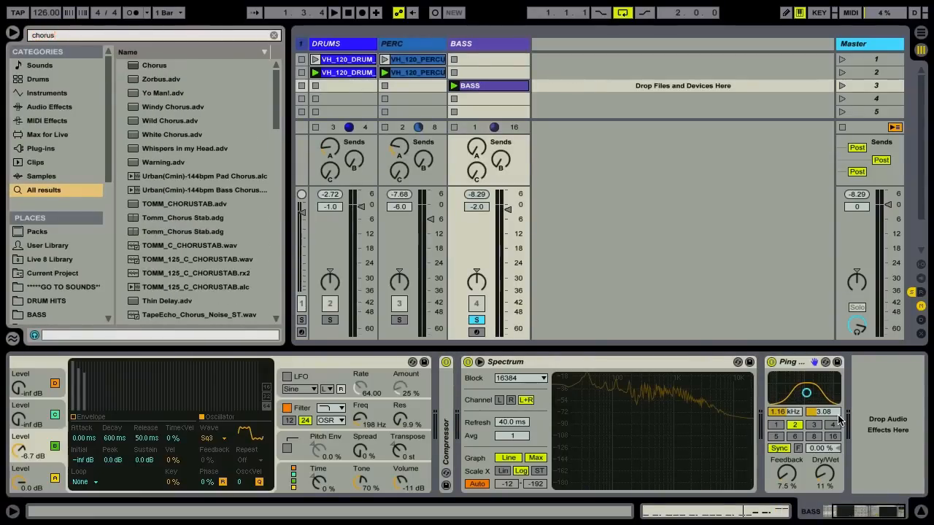
key(Down)
key(Return)
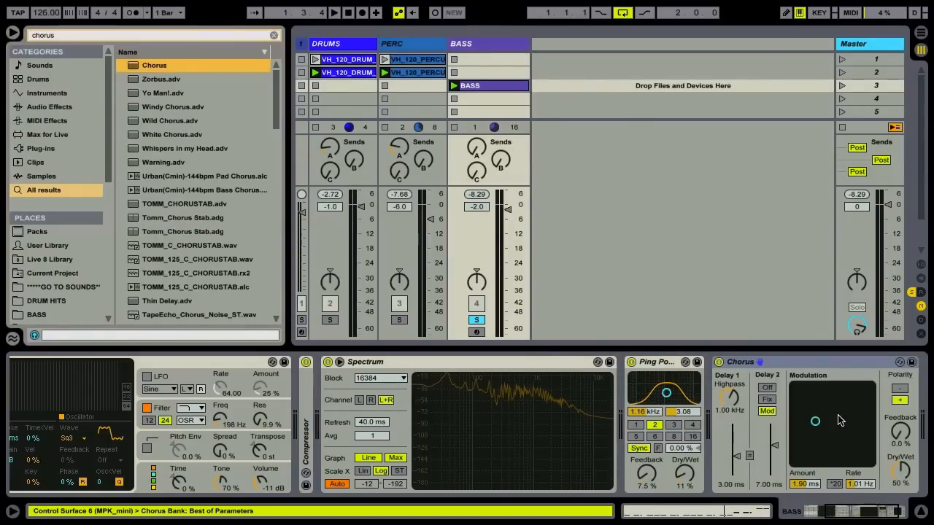
key(ctrl+alt+b)
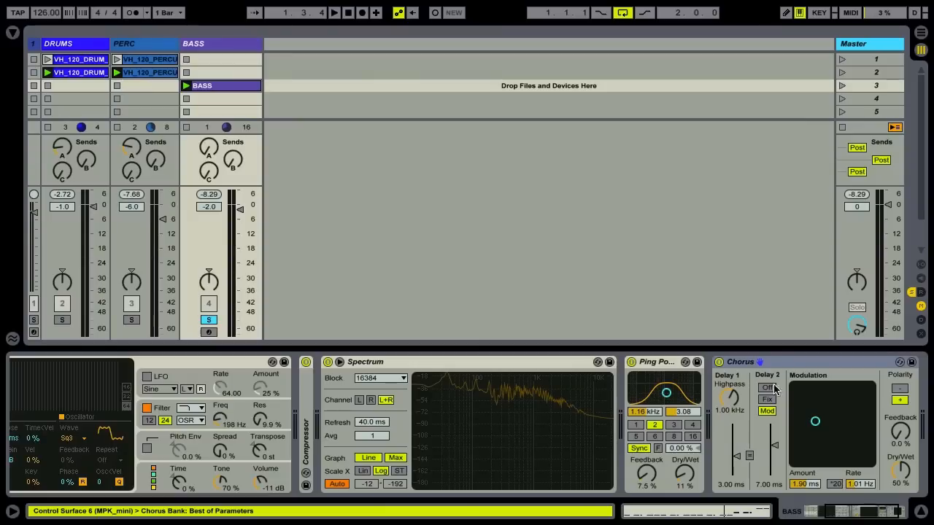
- Group the Chorus into an Audio Effect Rack and duplicate its chain
click(803, 361)
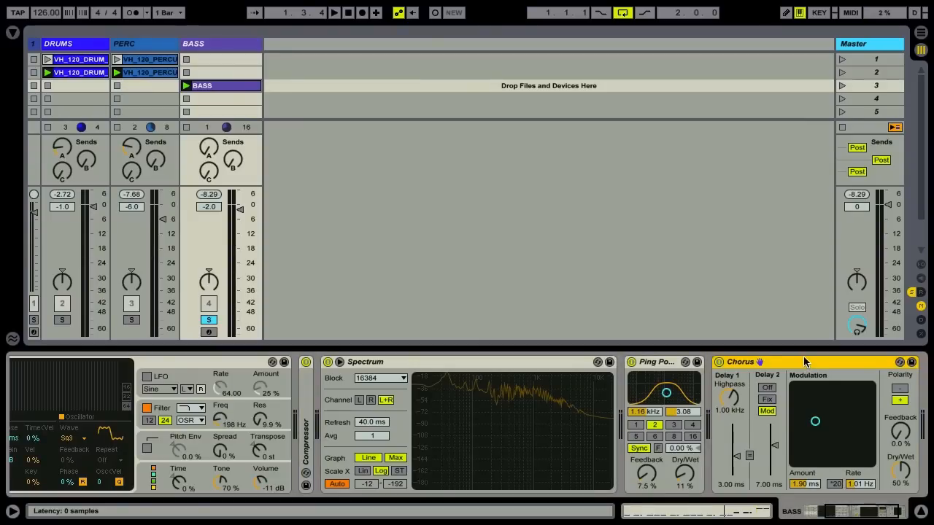
key(ctrl+g)
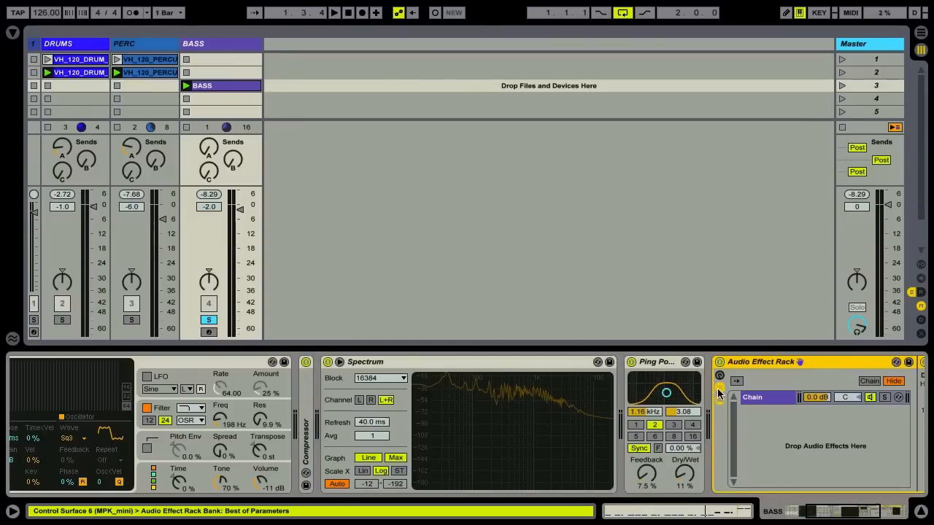
click(763, 397)
key(ctrl+d)
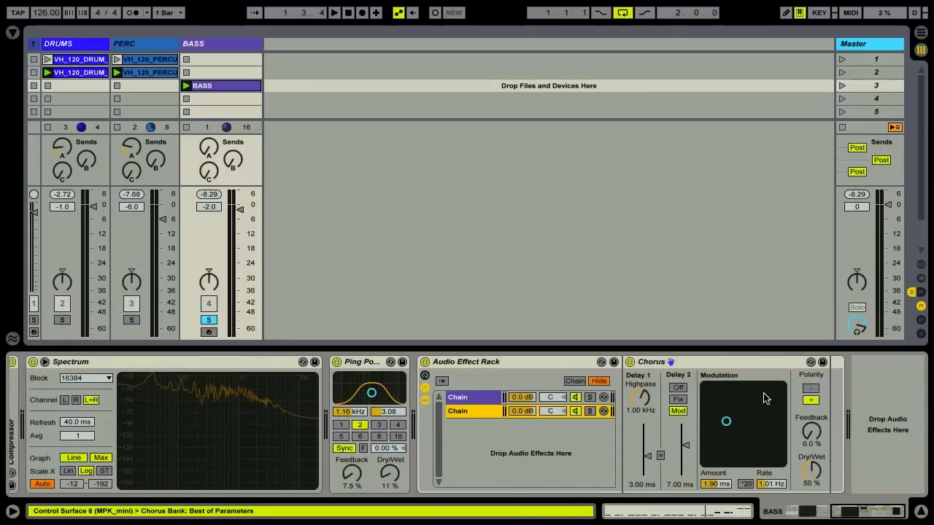
- Rename the rack's first chain DRY and its second chain CHORUS
click(470, 399)
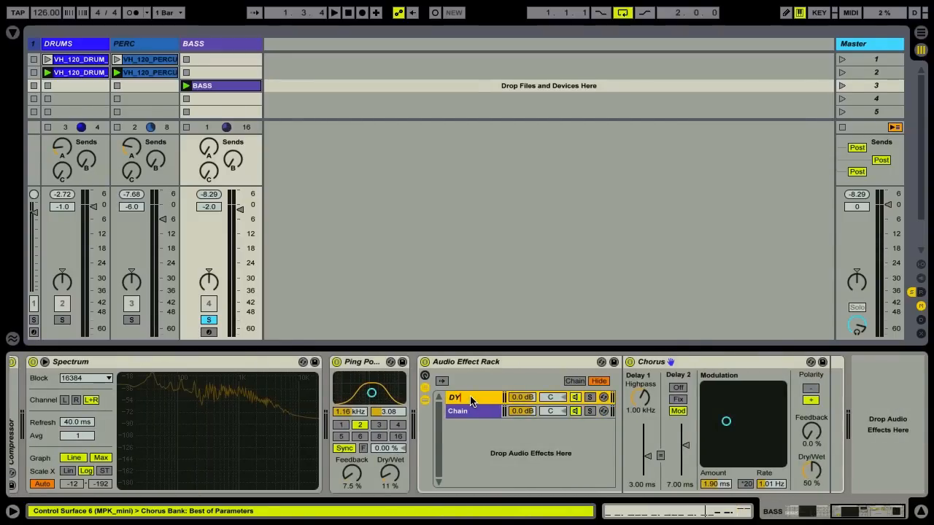
text(DRY)
key(Return)
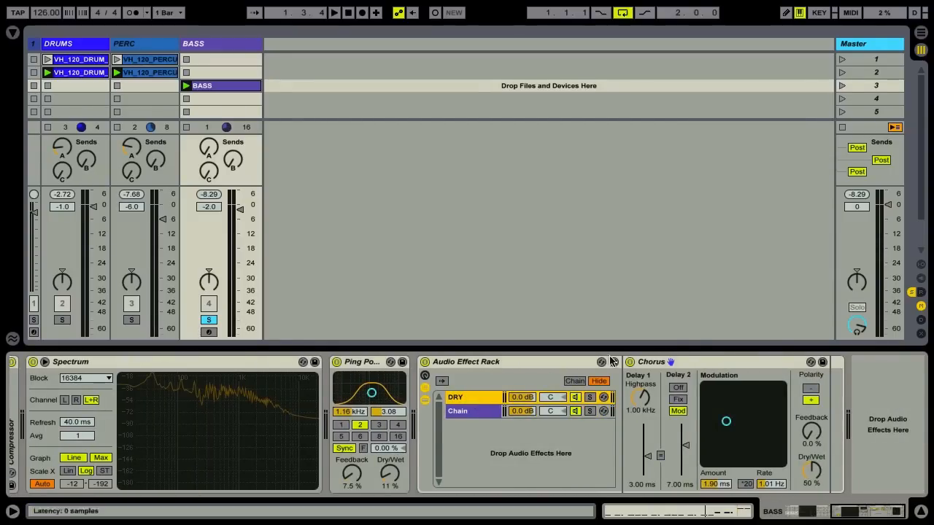
click(719, 372)
click(442, 433)
click(458, 415)
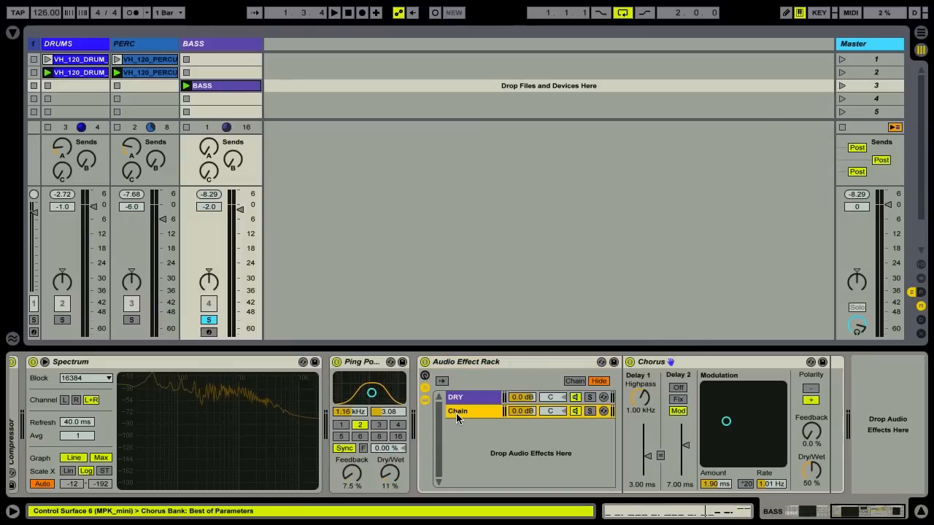
text(CHORUS)
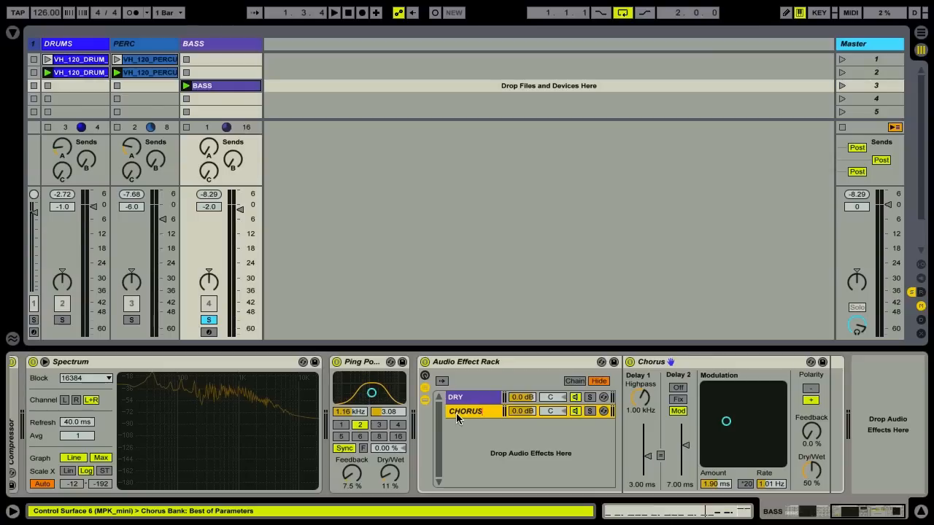
key(Return)
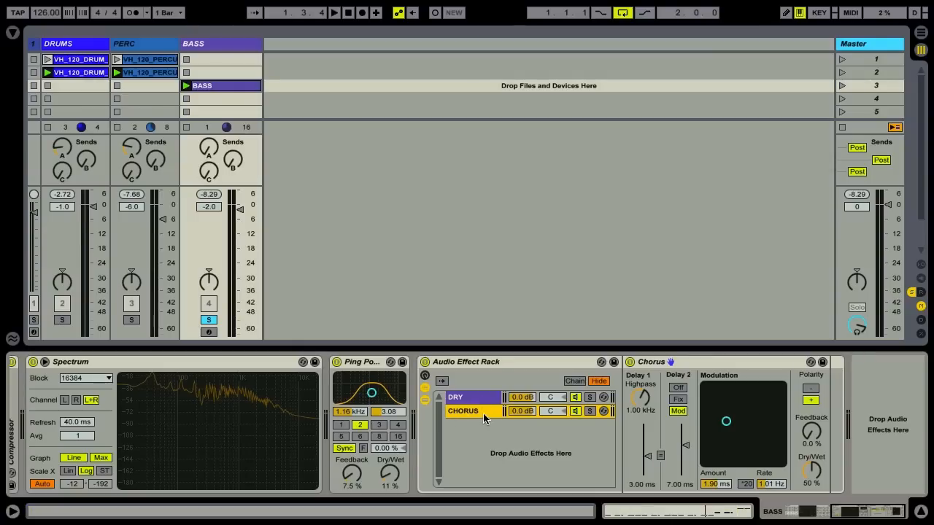
scroll(483, 413, left, 5)
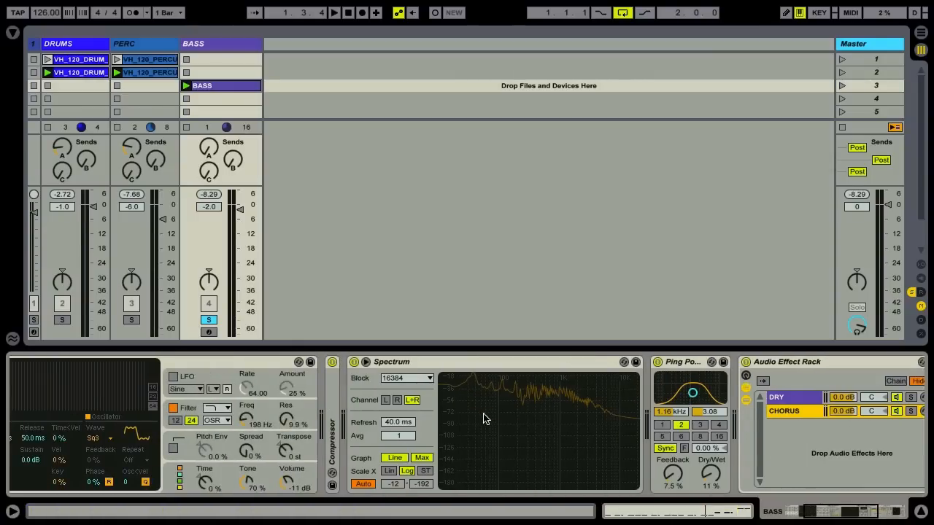
scroll(65, 401, right, 4)
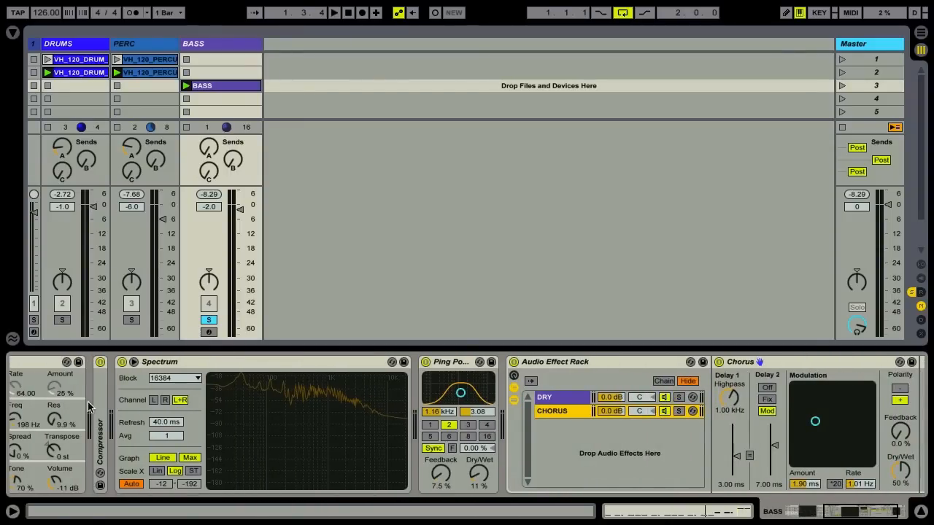
click(100, 422)
click(446, 362)
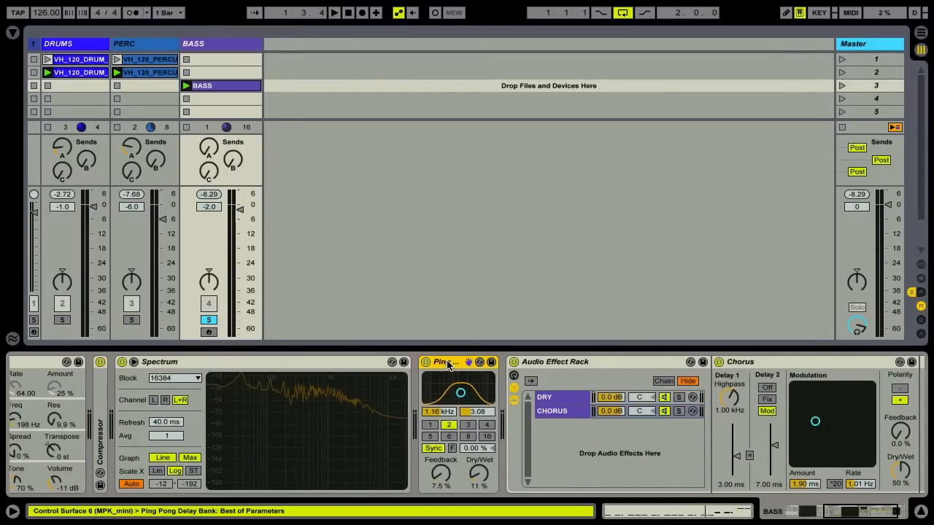
scroll(447, 365, right, 1)
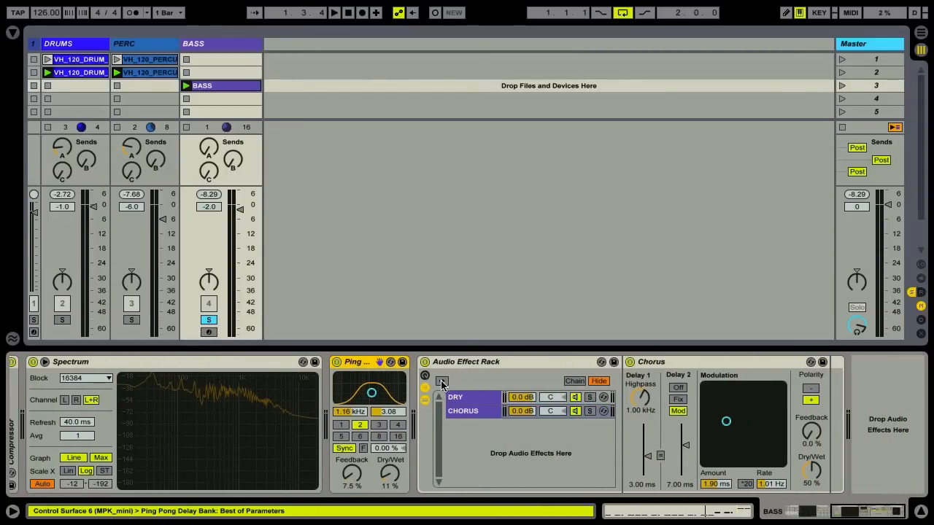
- Remove the Chorus from the DRY chain and set the Chorus dry/wet to 100 % in the CHORUS chain
click(474, 400)
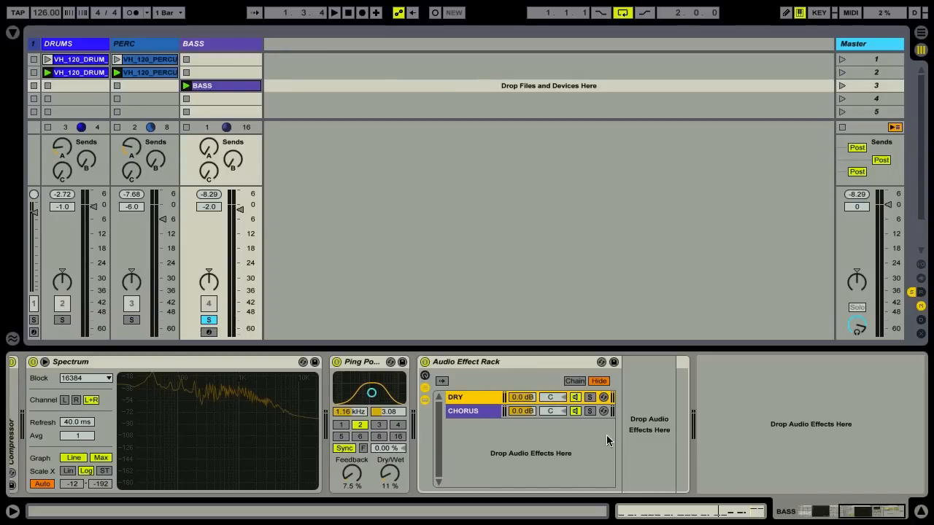
click(475, 411)
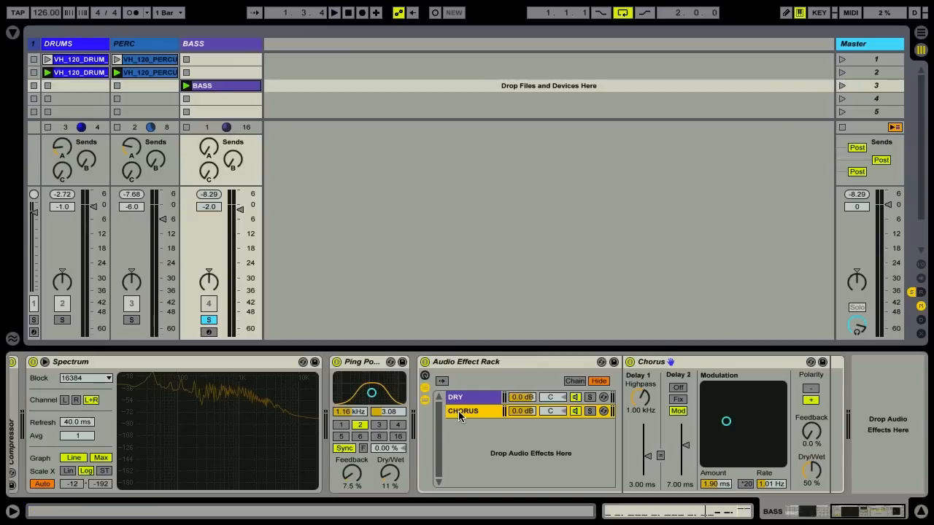
drag(812, 466, 812, 407)
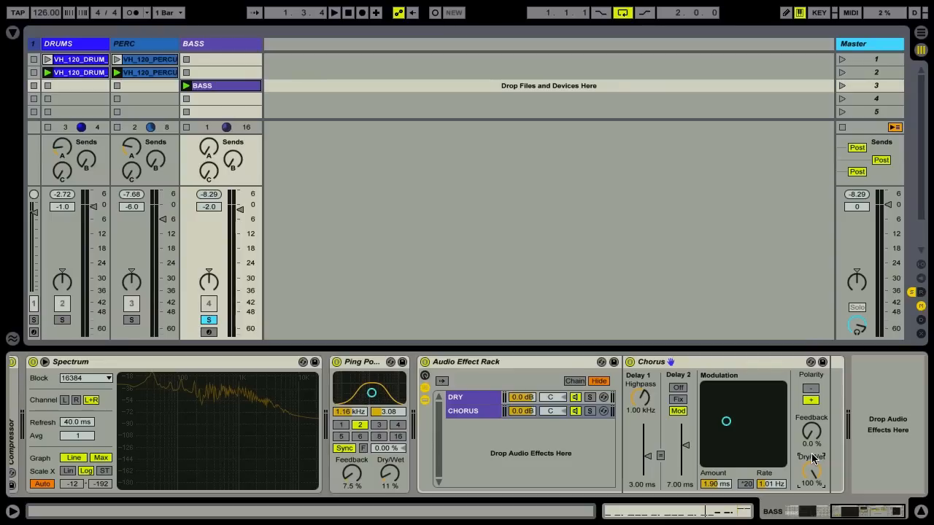
- Search the browser for "eq" and place EQ Eight before the Chorus in the CHORUS chain
key(ctrl+f)
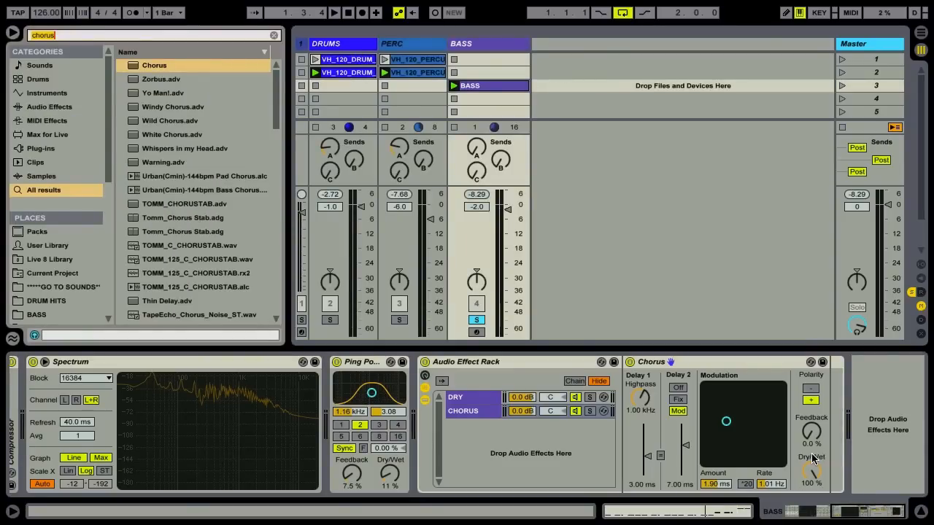
text(eq)
key(Down)
key(Down)
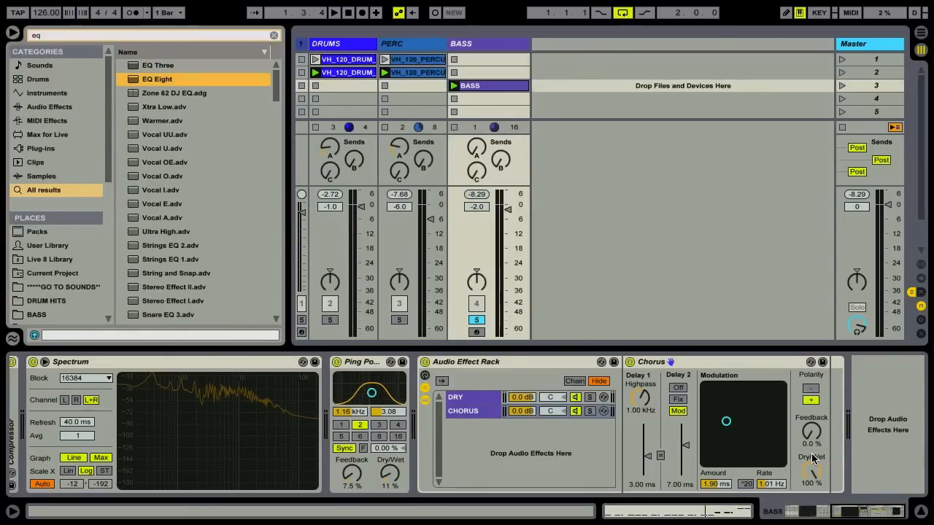
key(Return)
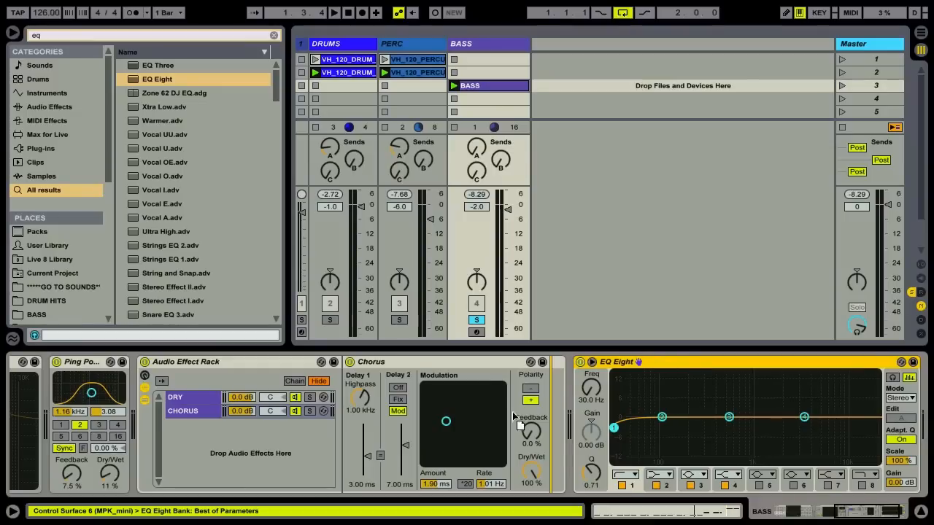
mouse_move(512, 413)
mouse_down()
mouse_move(372, 431)
mouse_move(424, 428)
mouse_up()
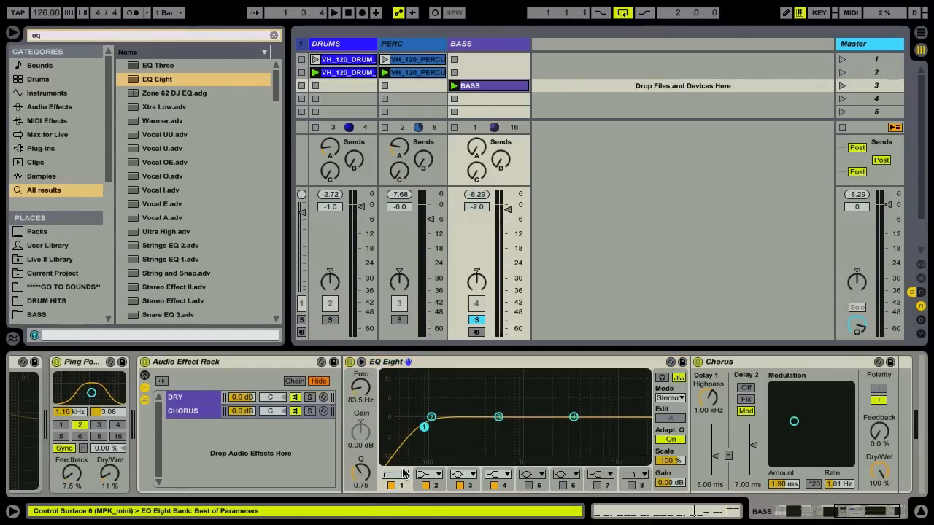
- Set EQ Eight's band 1 to the steeper low cut at 197 Hz and the Chorus Delay 1 highpass to 91.8 Hz
click(396, 475)
click(399, 412)
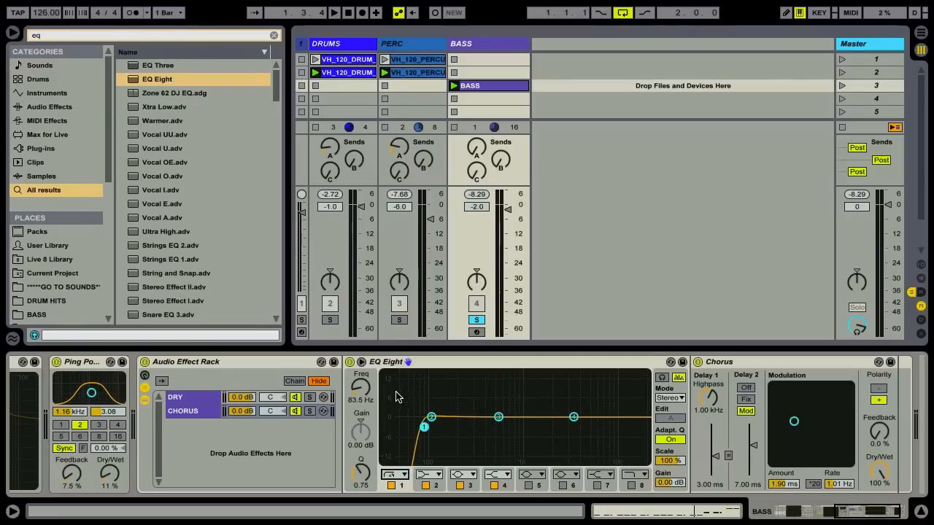
drag(424, 429, 461, 434)
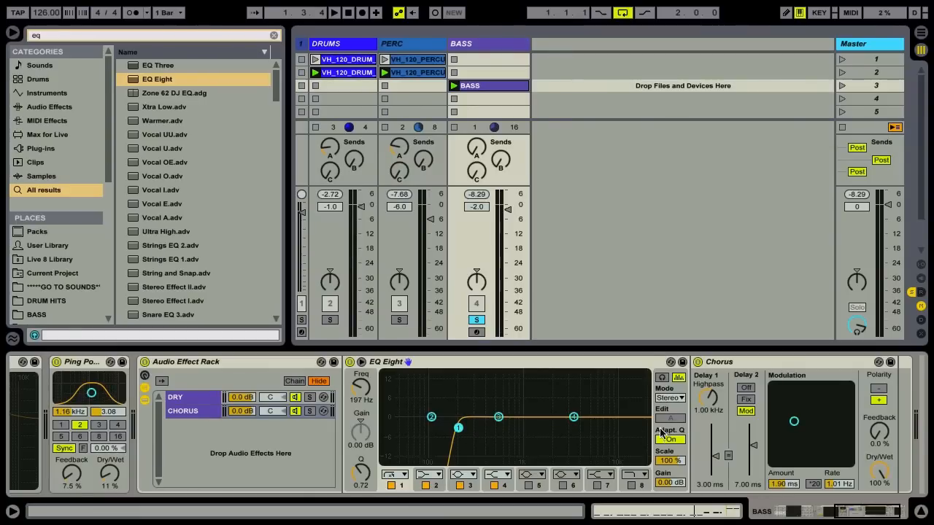
drag(707, 397, 715, 434)
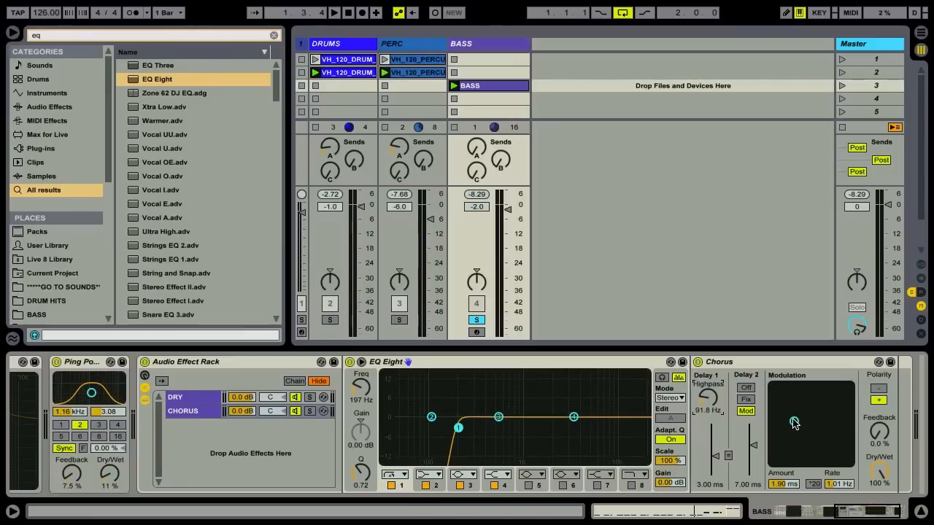
- Lower the CHORUS chain's volume to -4.0 dB
click(240, 411)
key(Down)
key(Down)
key(Down)
key(Down)
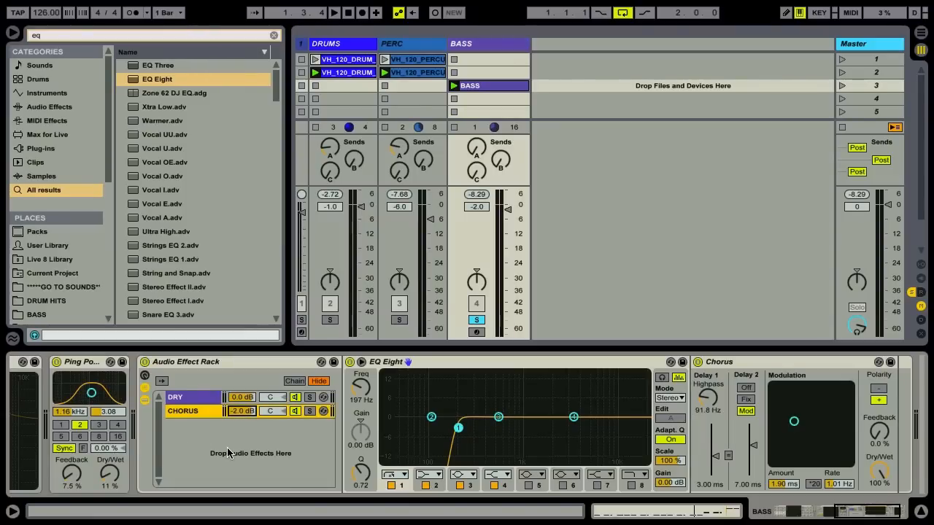
- Play the soloed bass while setting the Chorus modulation to an amount of 0.79 ms and a rate of 2.83 Hz, and stop playback
key(space)
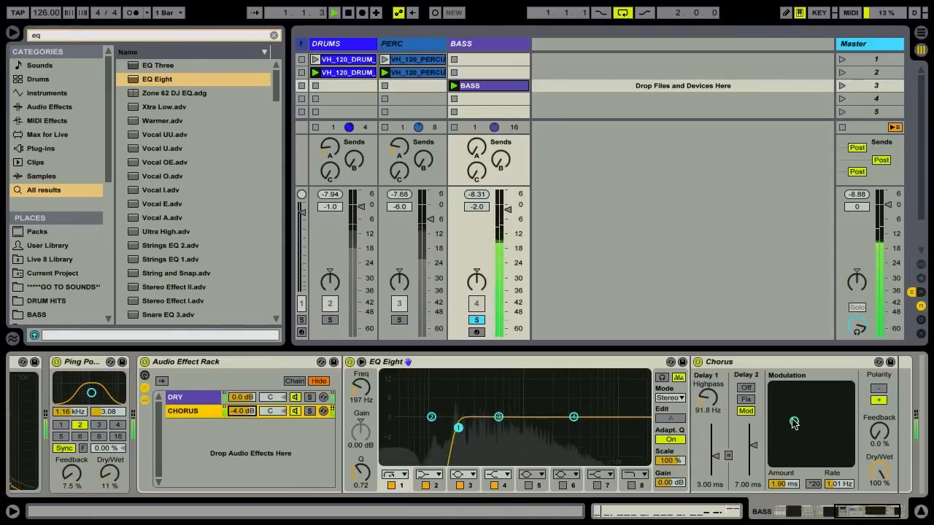
drag(793, 421, 811, 437)
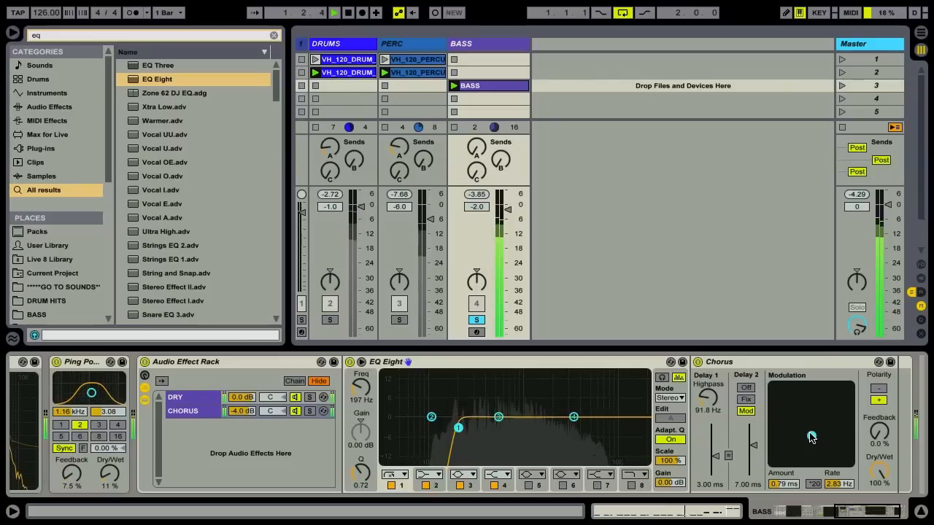
key(space)
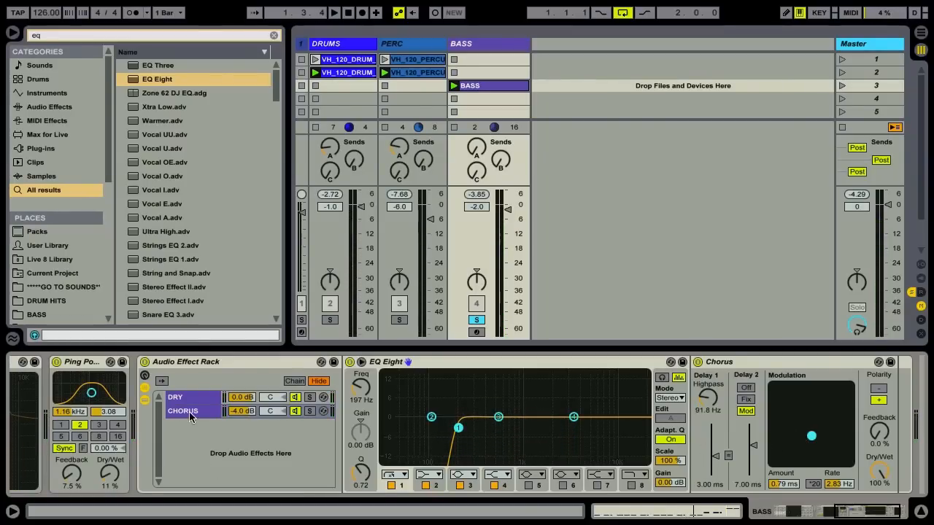
- Compare the soloed bass with the Audio Effect Rack switched off and back on during playback
drag(240, 411, 243, 414)
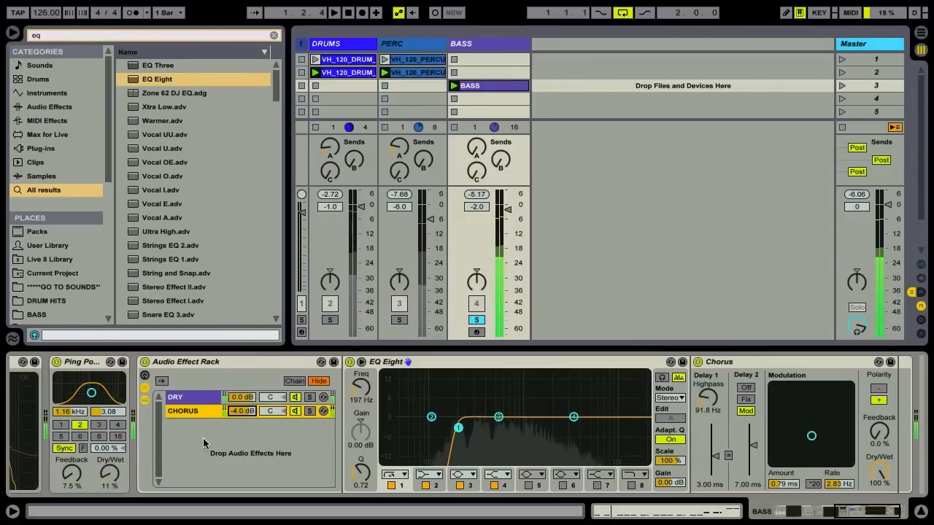
click(145, 362)
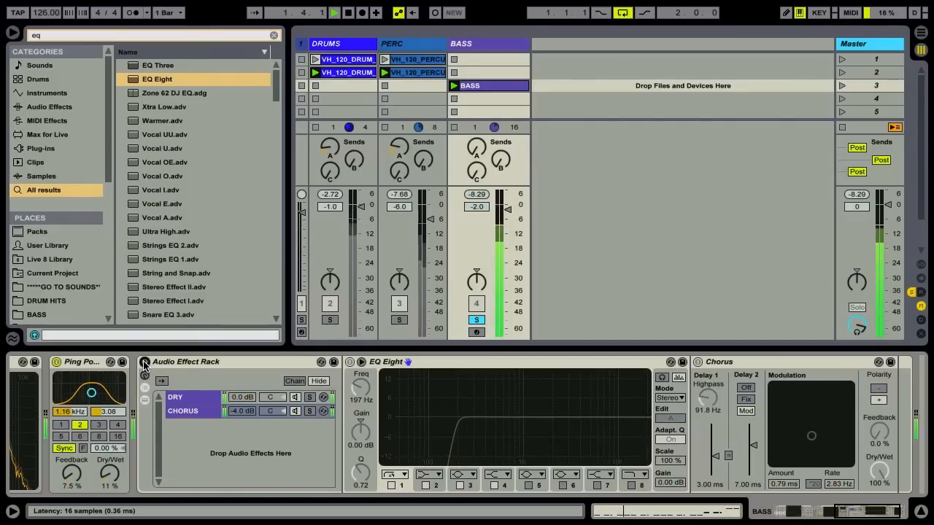
click(144, 362)
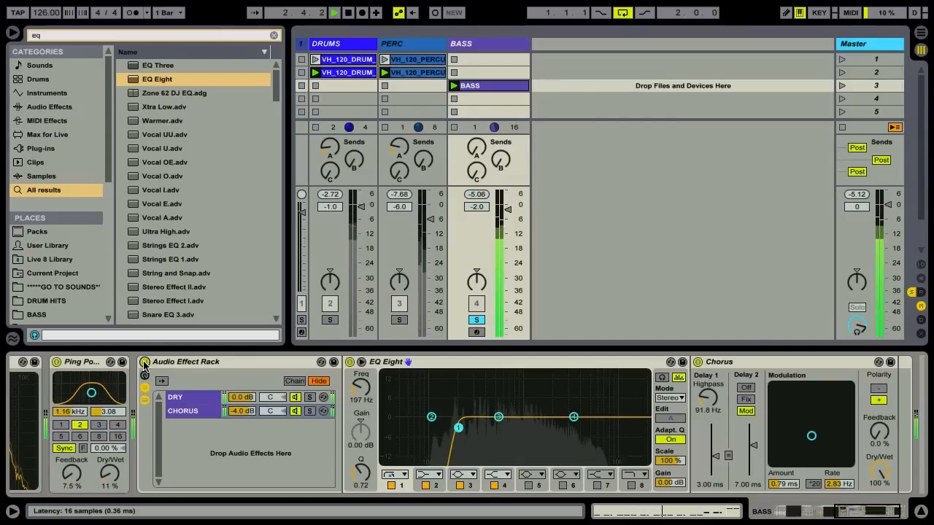
key(space)
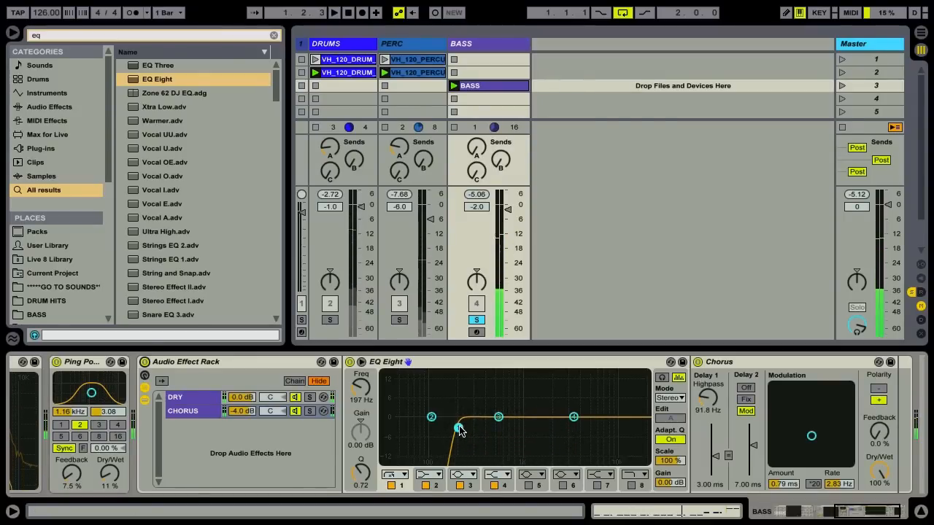
- Raise EQ Eight's band 1 low cut to 295 Hz while the bass plays, and stop playback
key(space)
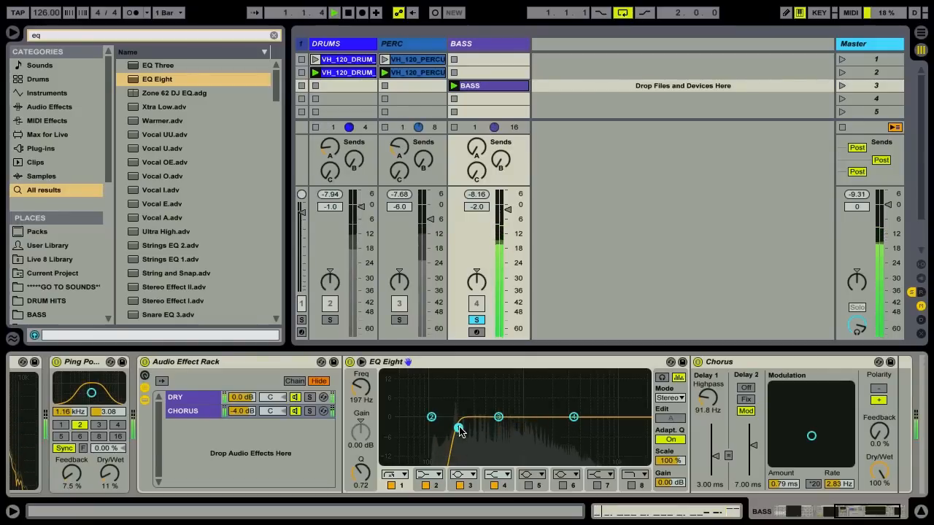
drag(459, 430, 474, 428)
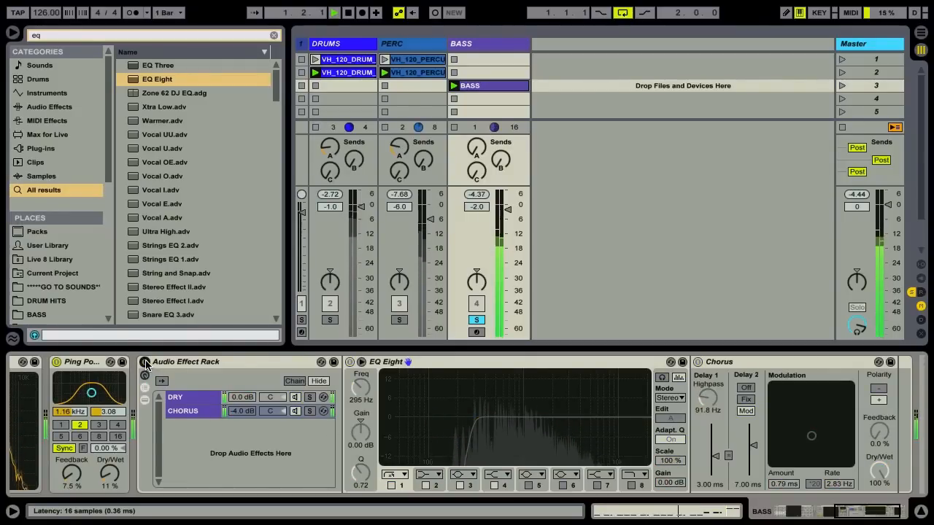
key(space)
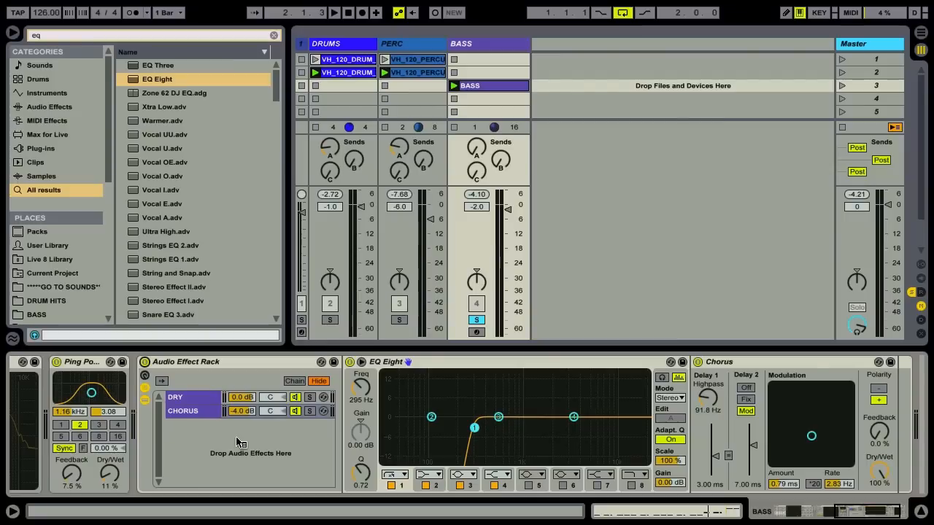
- Unsolo the BASS track and hide the browser
click(476, 319)
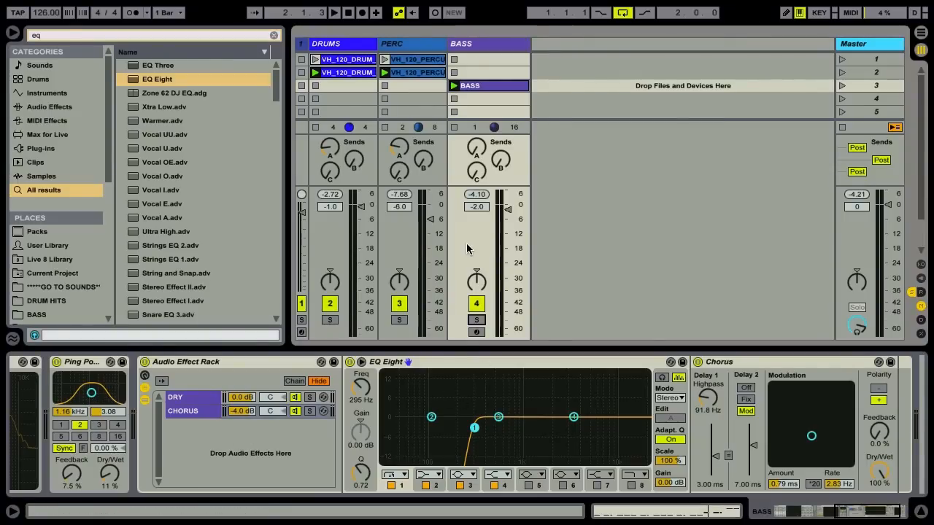
scroll(553, 429, left, 5)
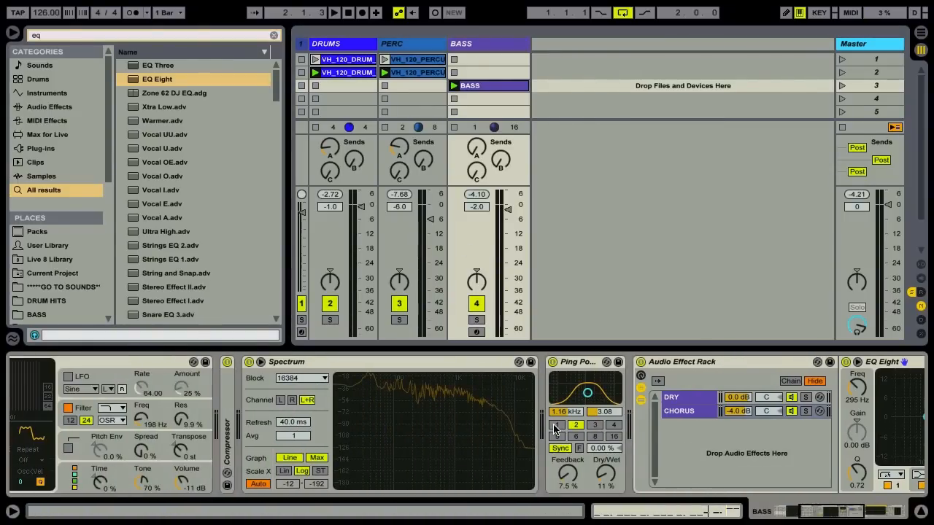
key(ctrl+alt+b)
scroll(554, 429, left, 5)
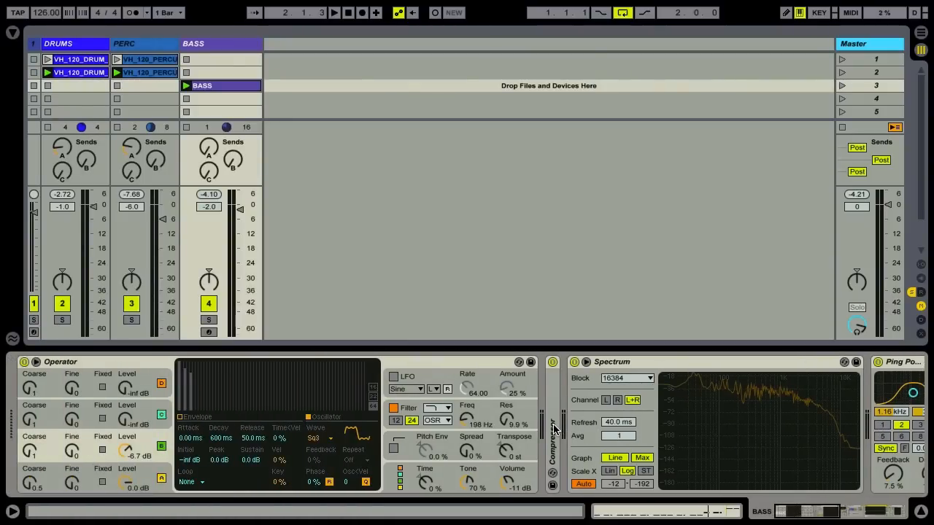
- During playback, set the BASS track volume to -4.0 dB and the Ping Pong Delay's dry/wet to 9.1 % and feedback to 0.0 %
key(space)
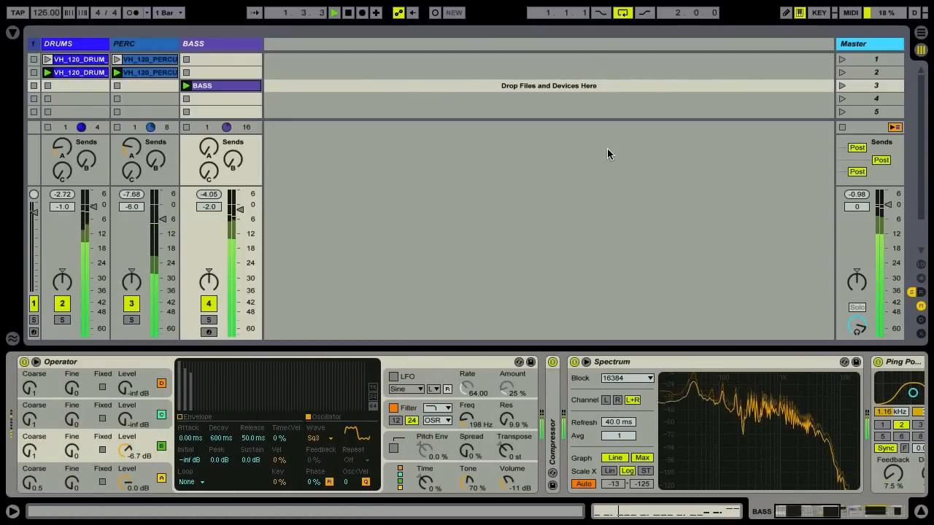
drag(240, 209, 242, 214)
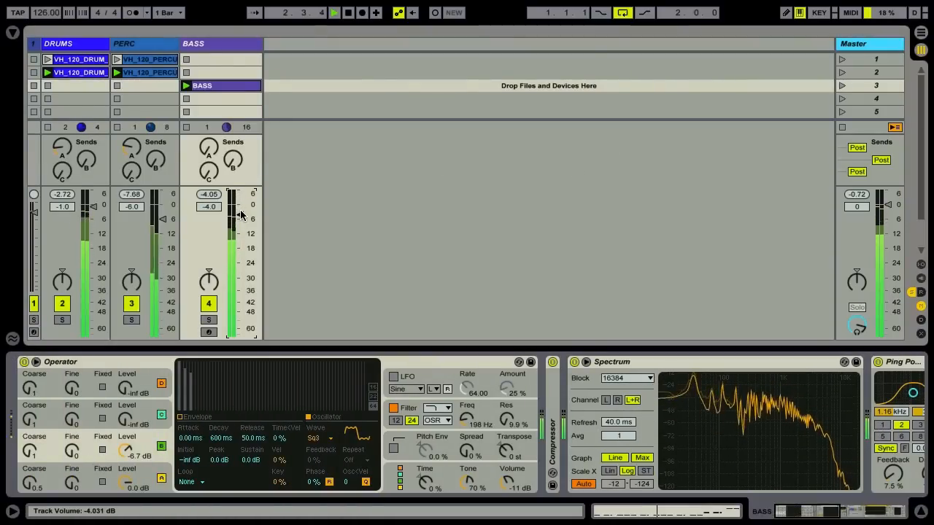
scroll(351, 376, right, 5)
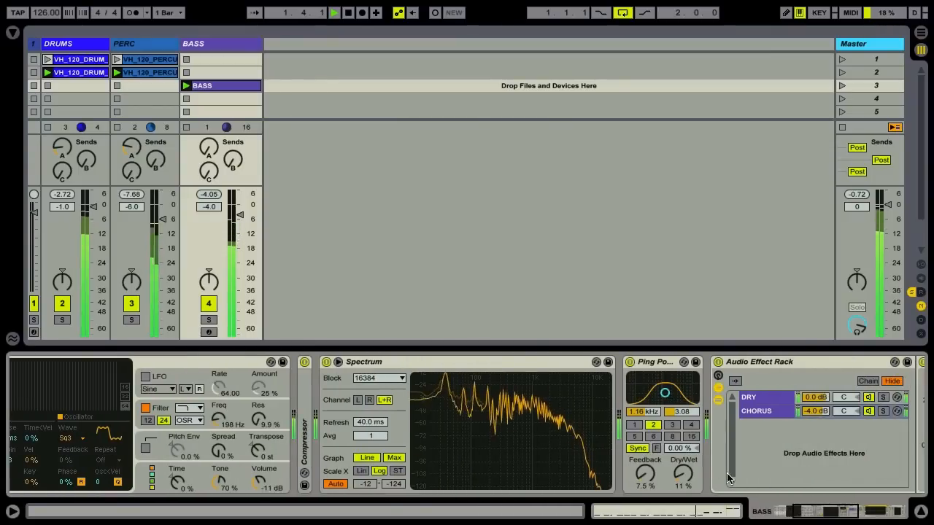
drag(680, 479, 645, 493)
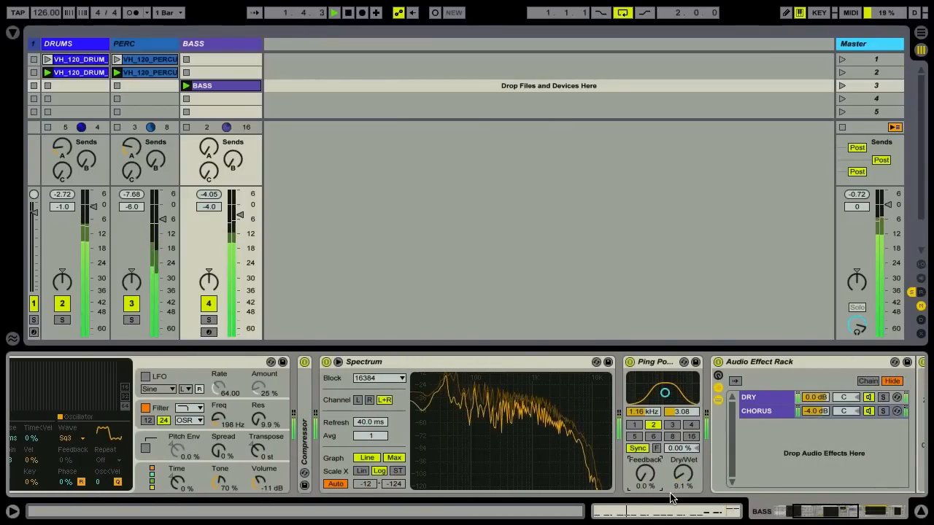